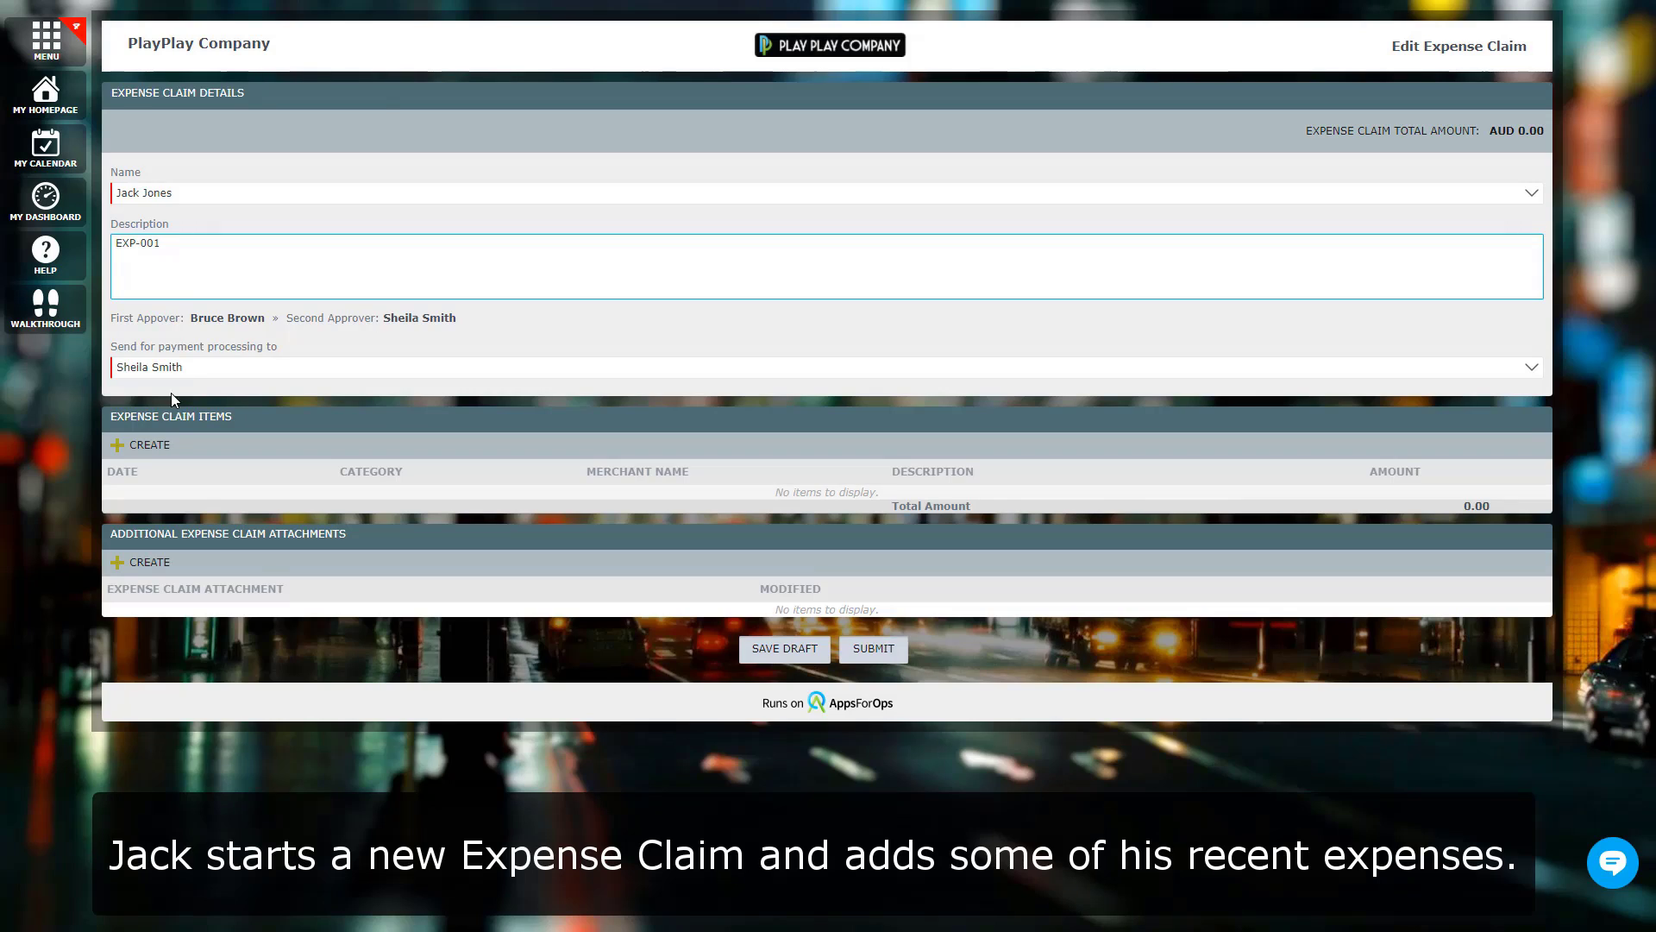
# Step: Create an expense claim item for merchant Supplies-R-Us with an amount of AUD 218.86
pyautogui.click(179, 442)
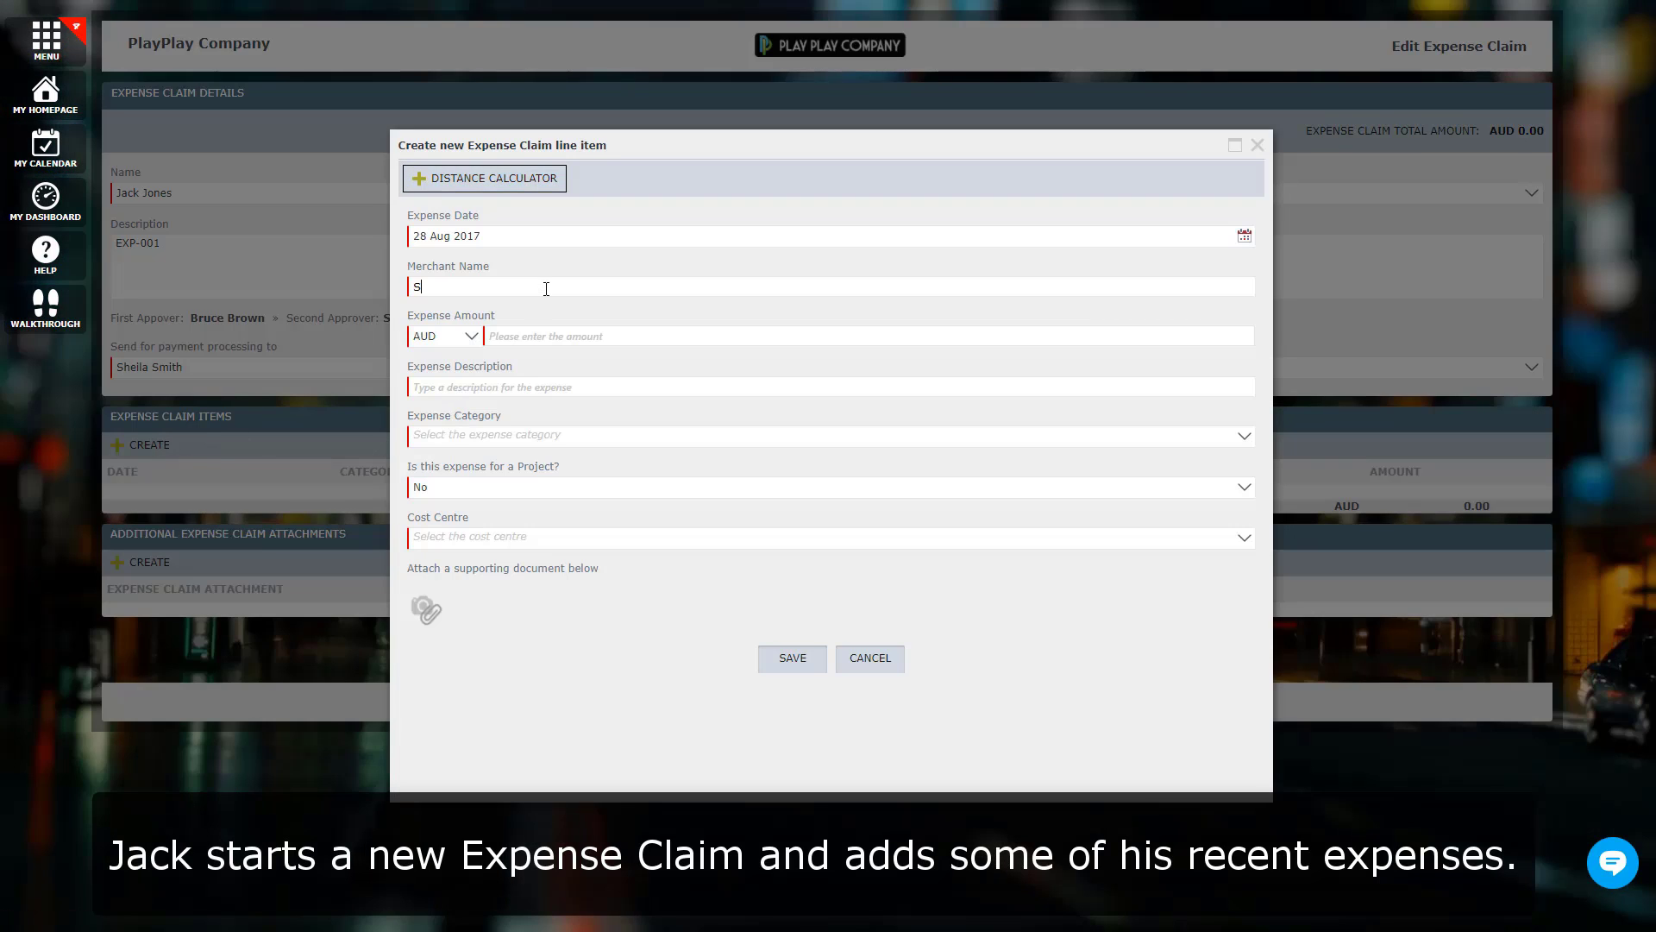
pyautogui.click(546, 289)
pyautogui.write('Supplies-R-Us')
pyautogui.press('Tab')
pyautogui.press('Tab')
pyautogui.write('2')
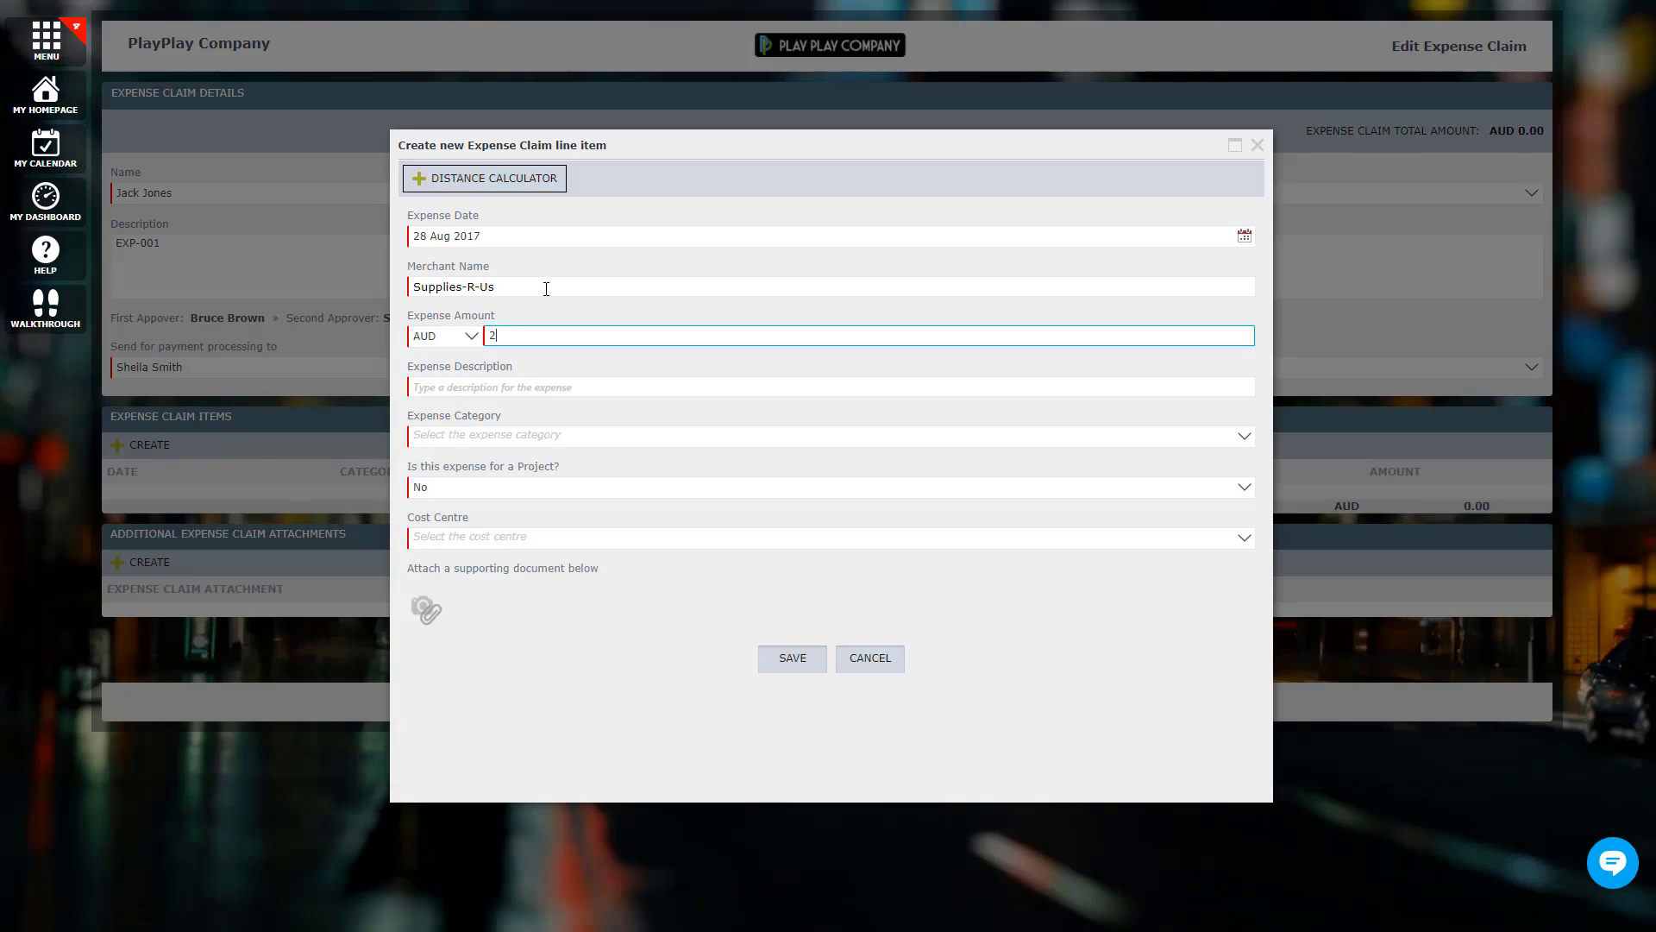
pyautogui.press('Tab')
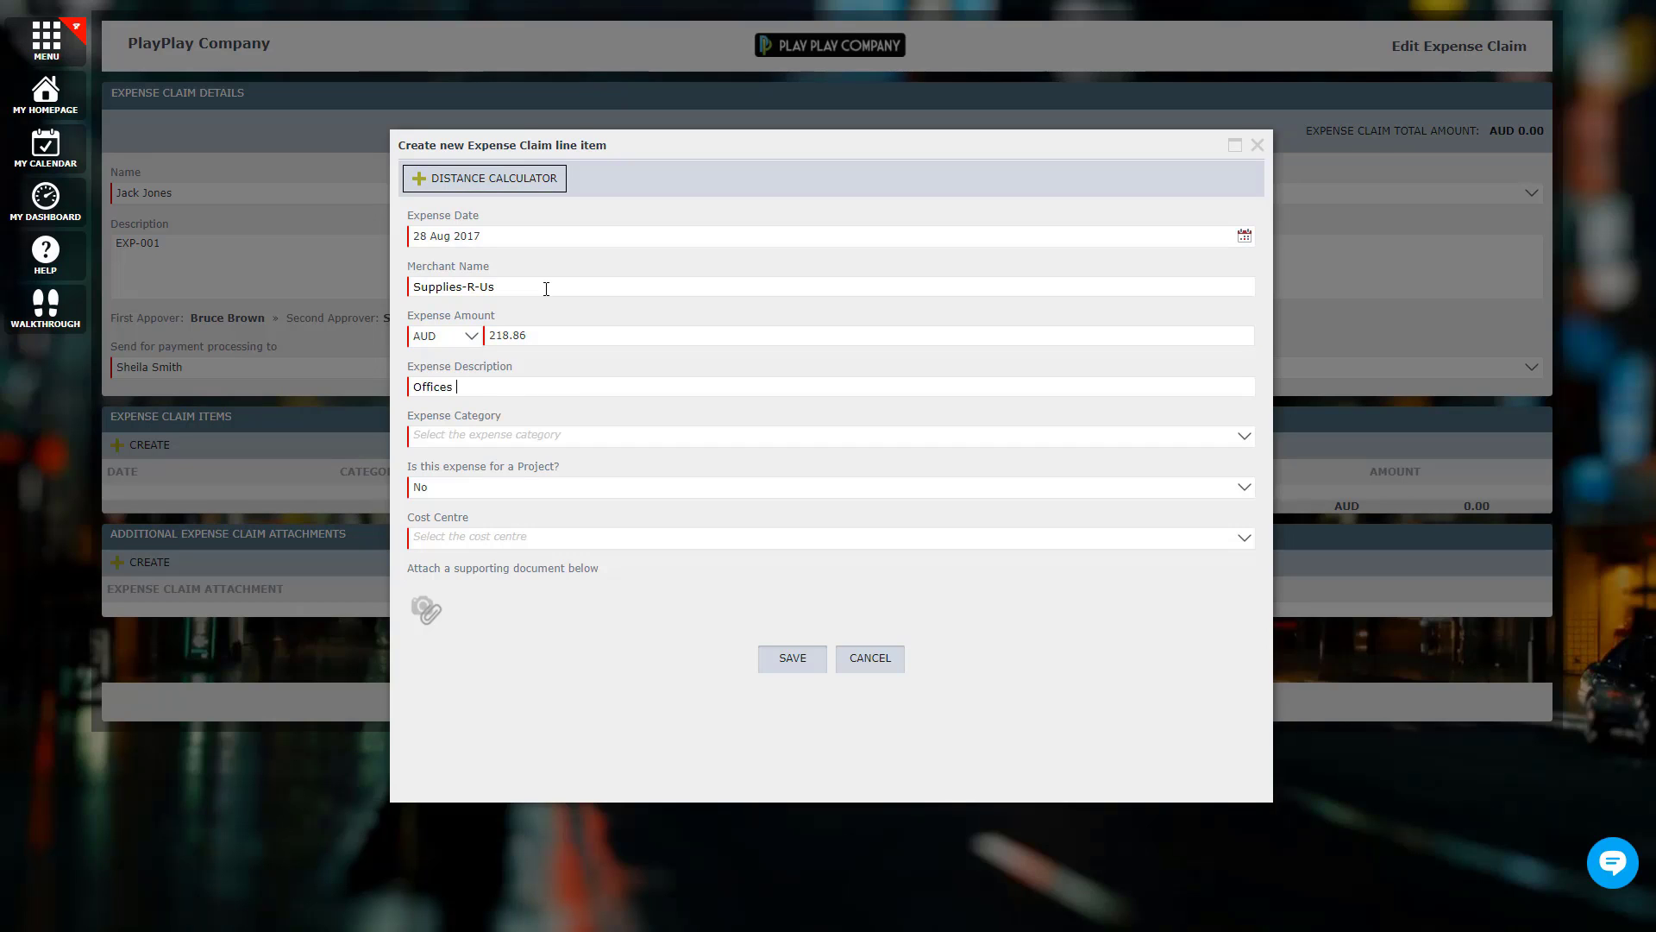
# Step: Describe the expense item as "Office Supplies" and set its category to Office Expenses
pyautogui.write('Office Supplies')
pyautogui.press('Tab')
pyautogui.scroll(-1, 747, 622)
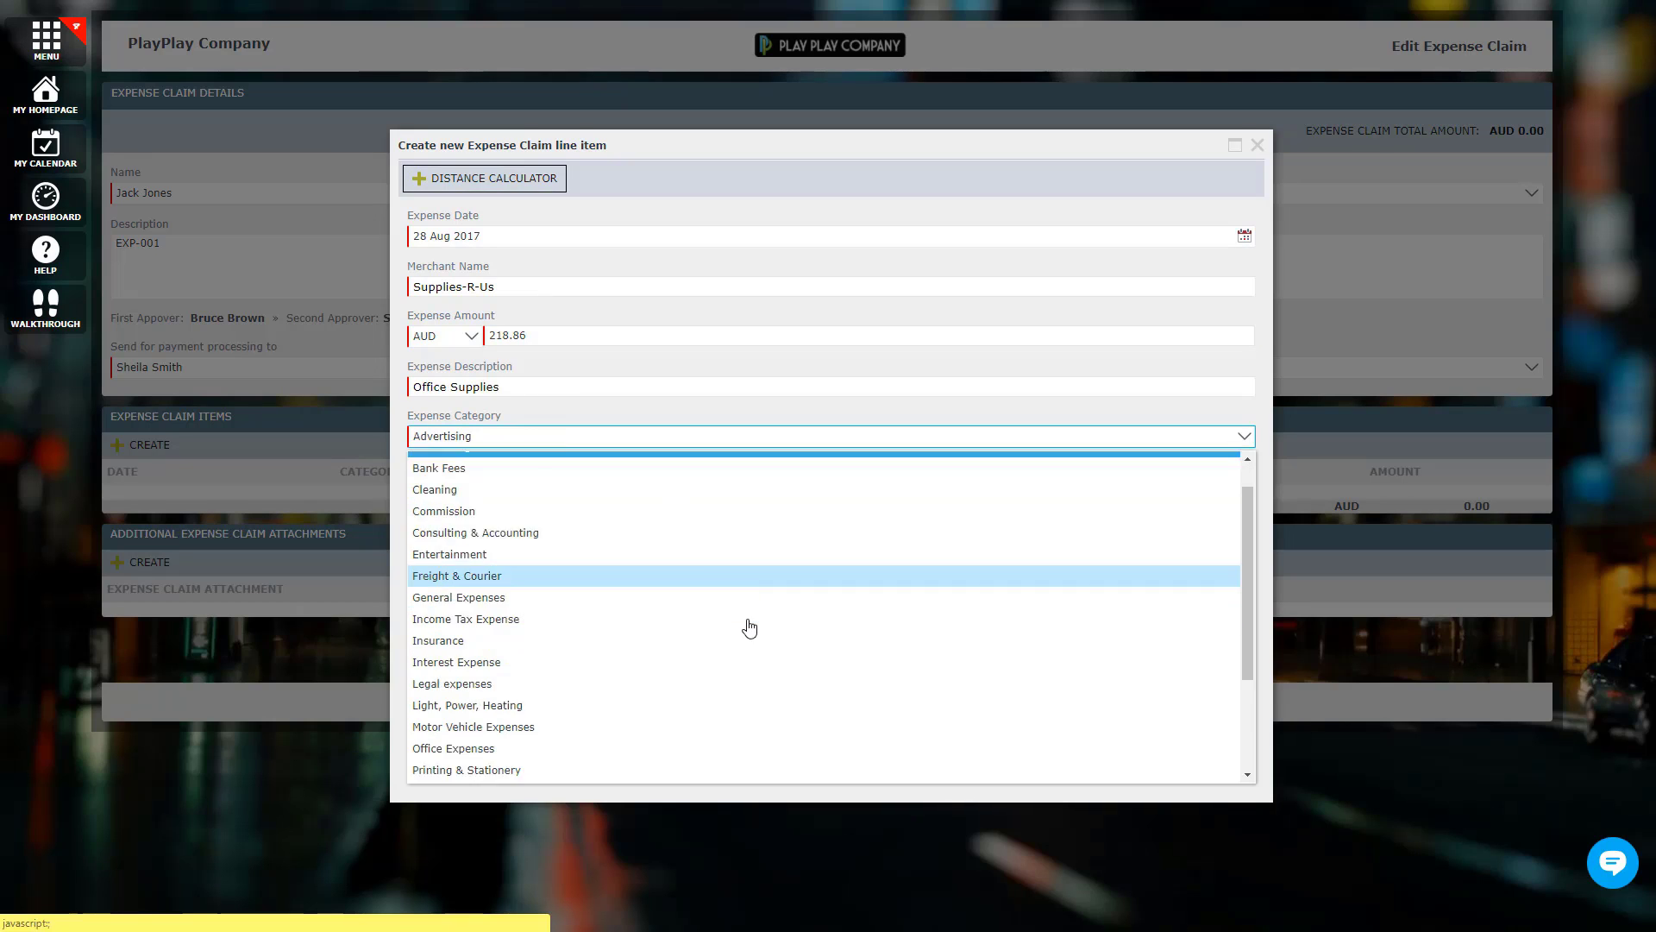
pyautogui.scroll(-3, 694, 622)
pyautogui.click(698, 611)
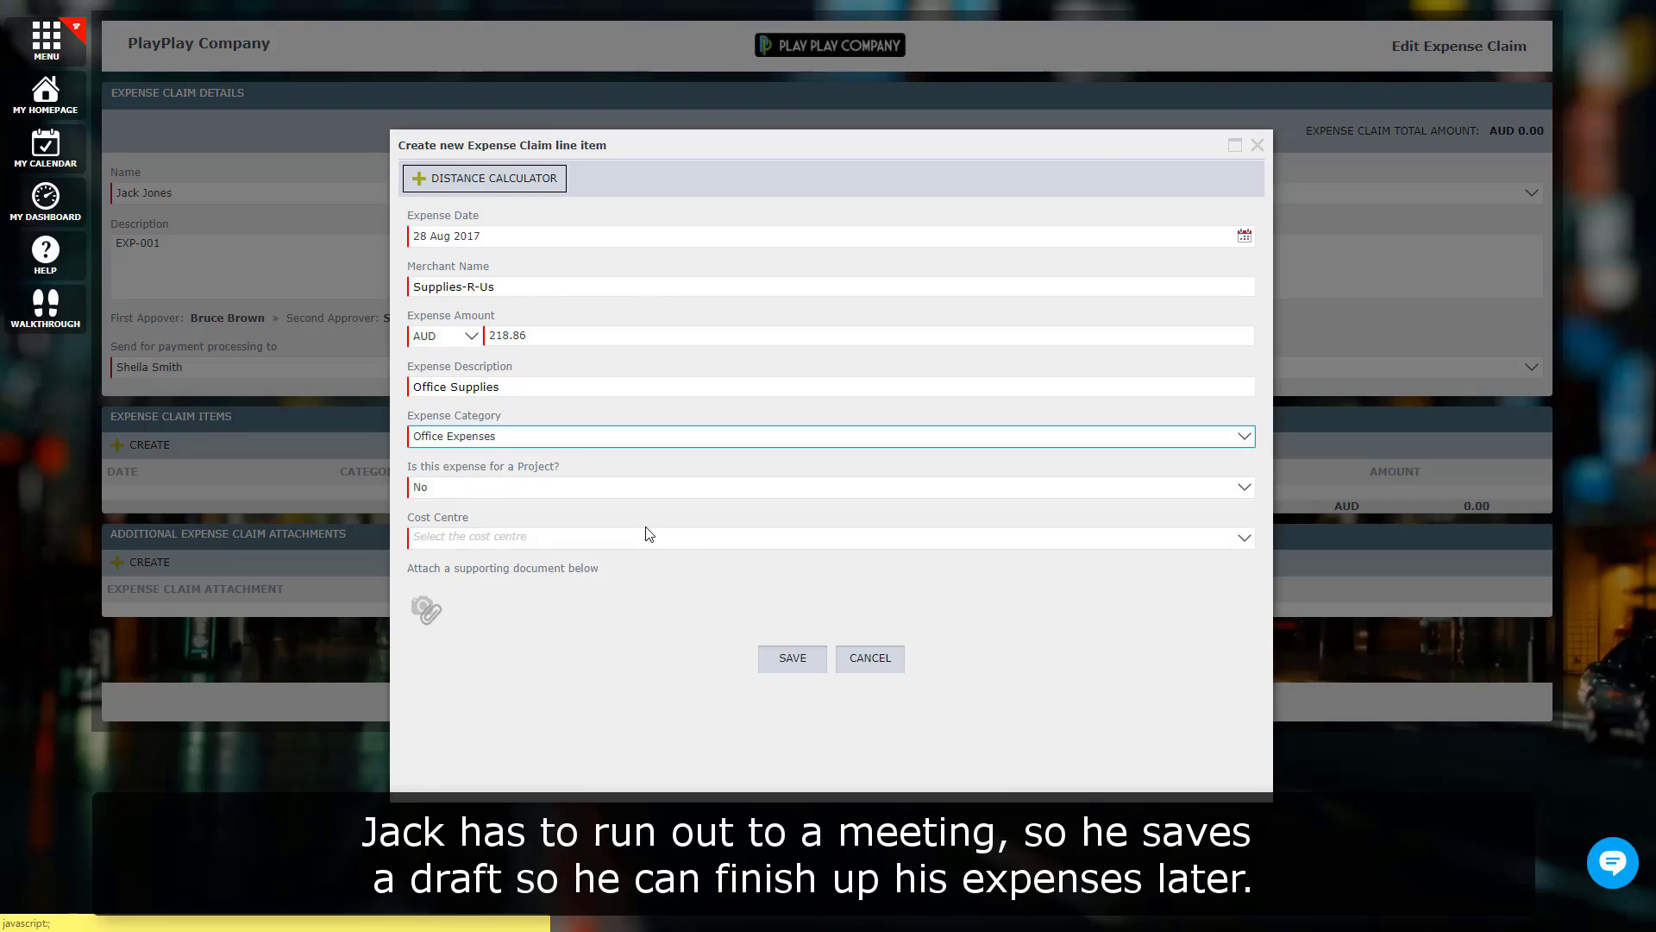
# Step: Set the item's cost centre to General - N/A, save the item, and save the expense claim as a draft
pyautogui.click(547, 488)
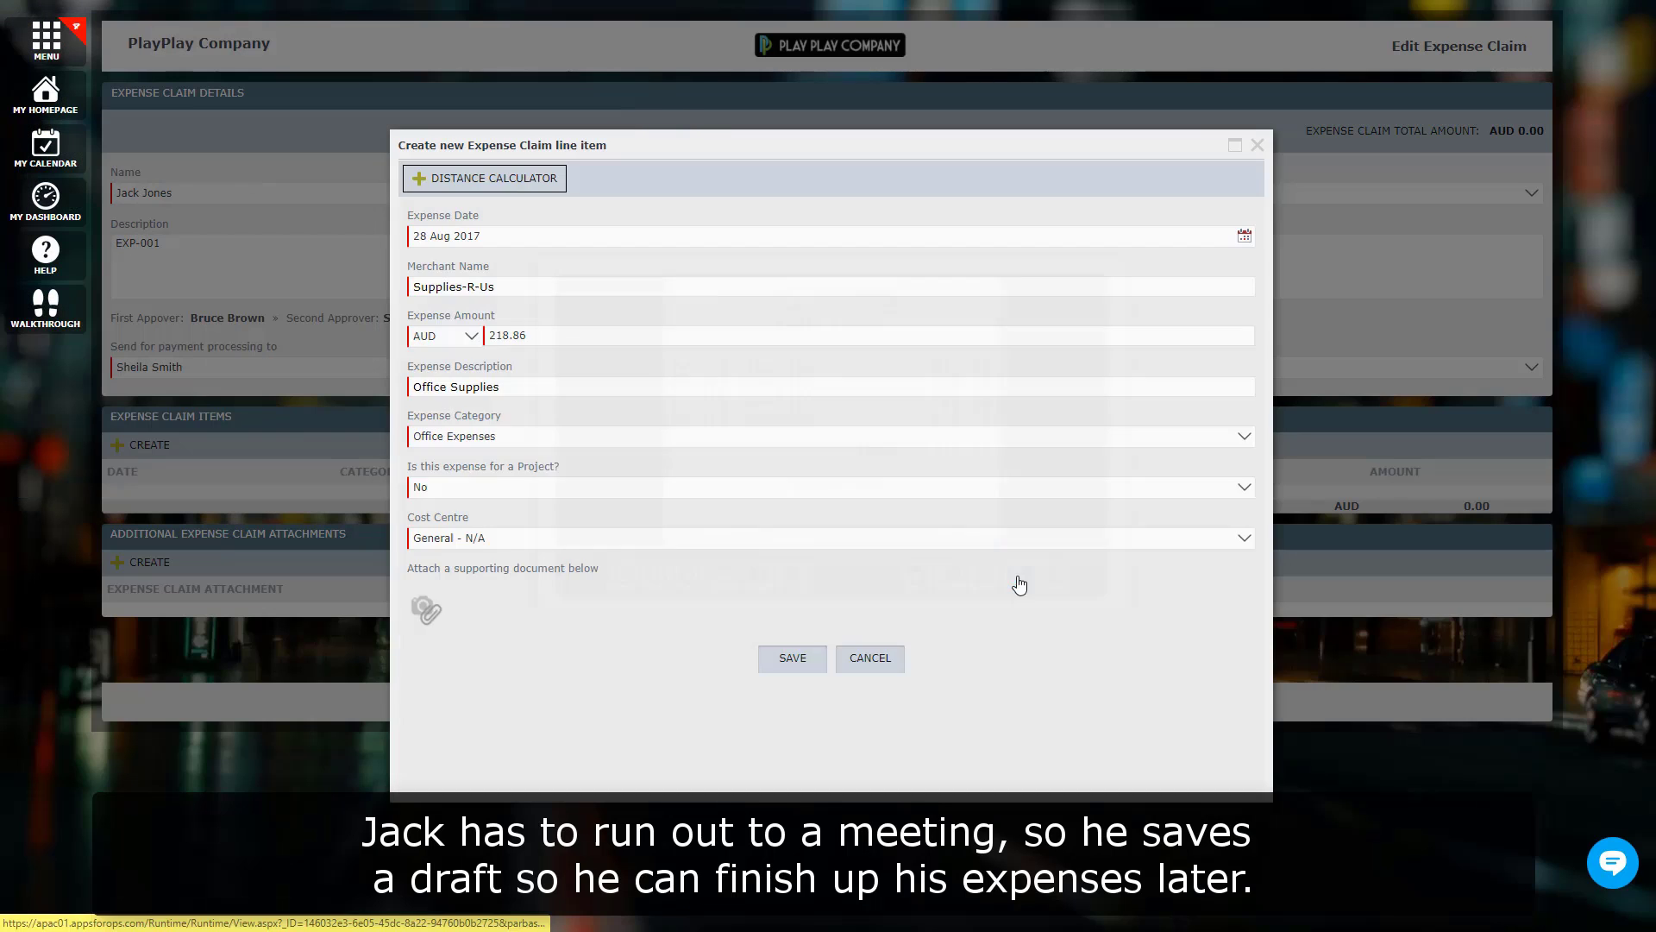
pyautogui.click(792, 659)
pyautogui.click(789, 661)
pyautogui.click(848, 549)
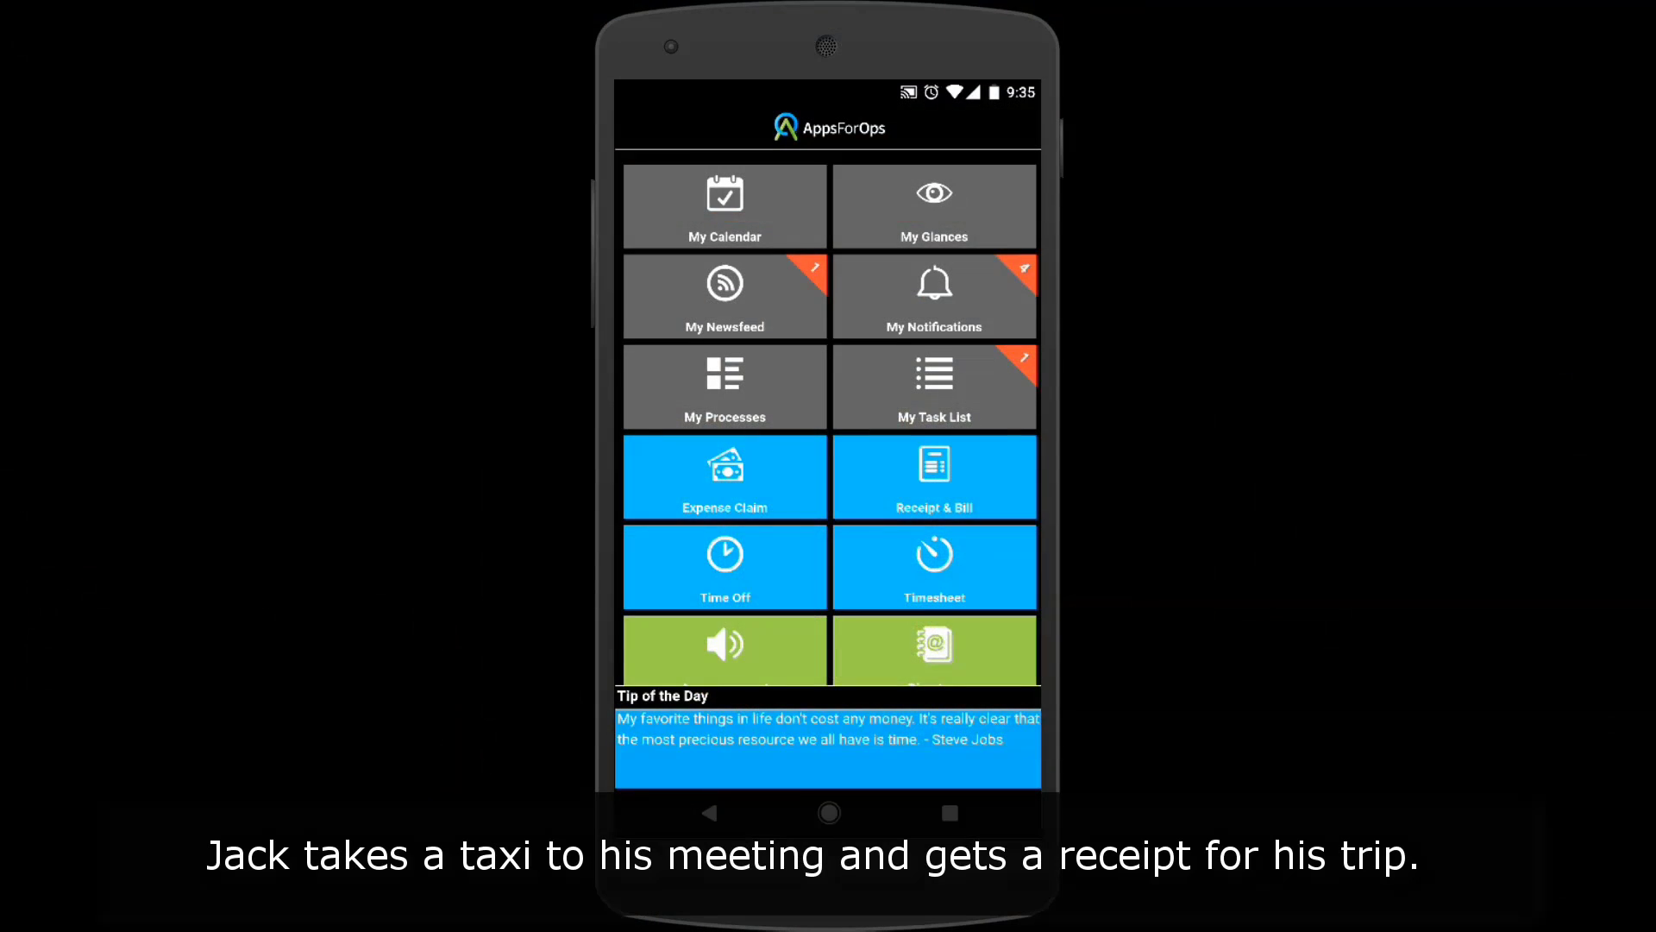
# Step: In the AppsForOps mobile app, open the expense claim draft EXP-001 and start a new claim item
pyautogui.click(725, 476)
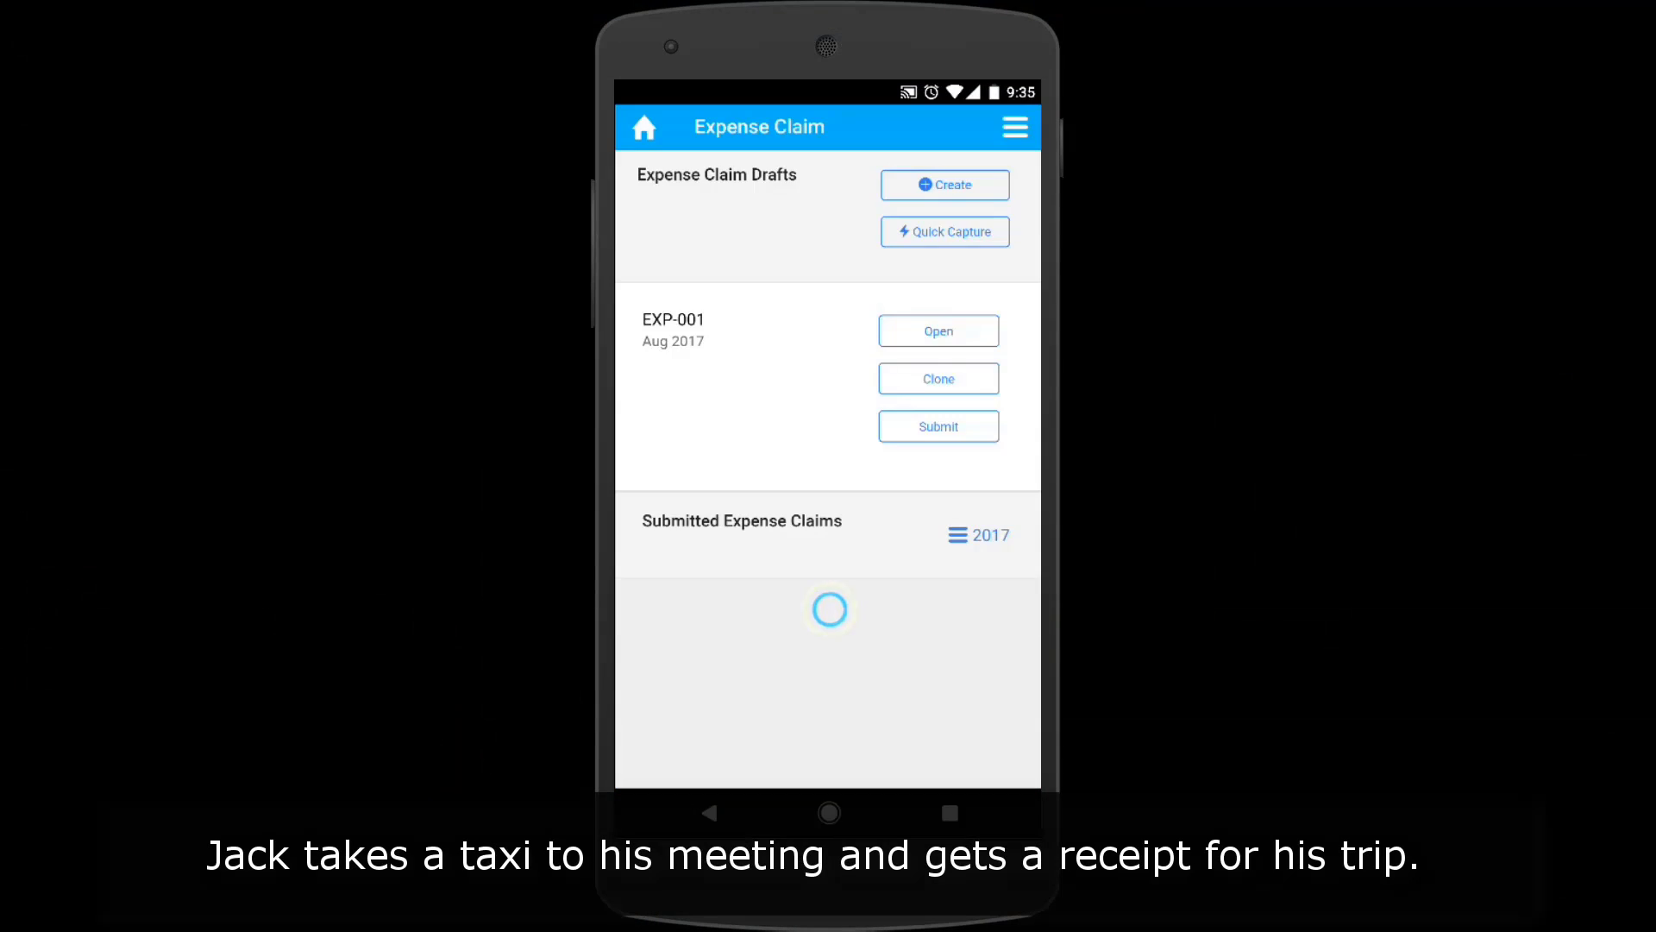
pyautogui.click(939, 332)
pyautogui.scroll(-4, 828, 552)
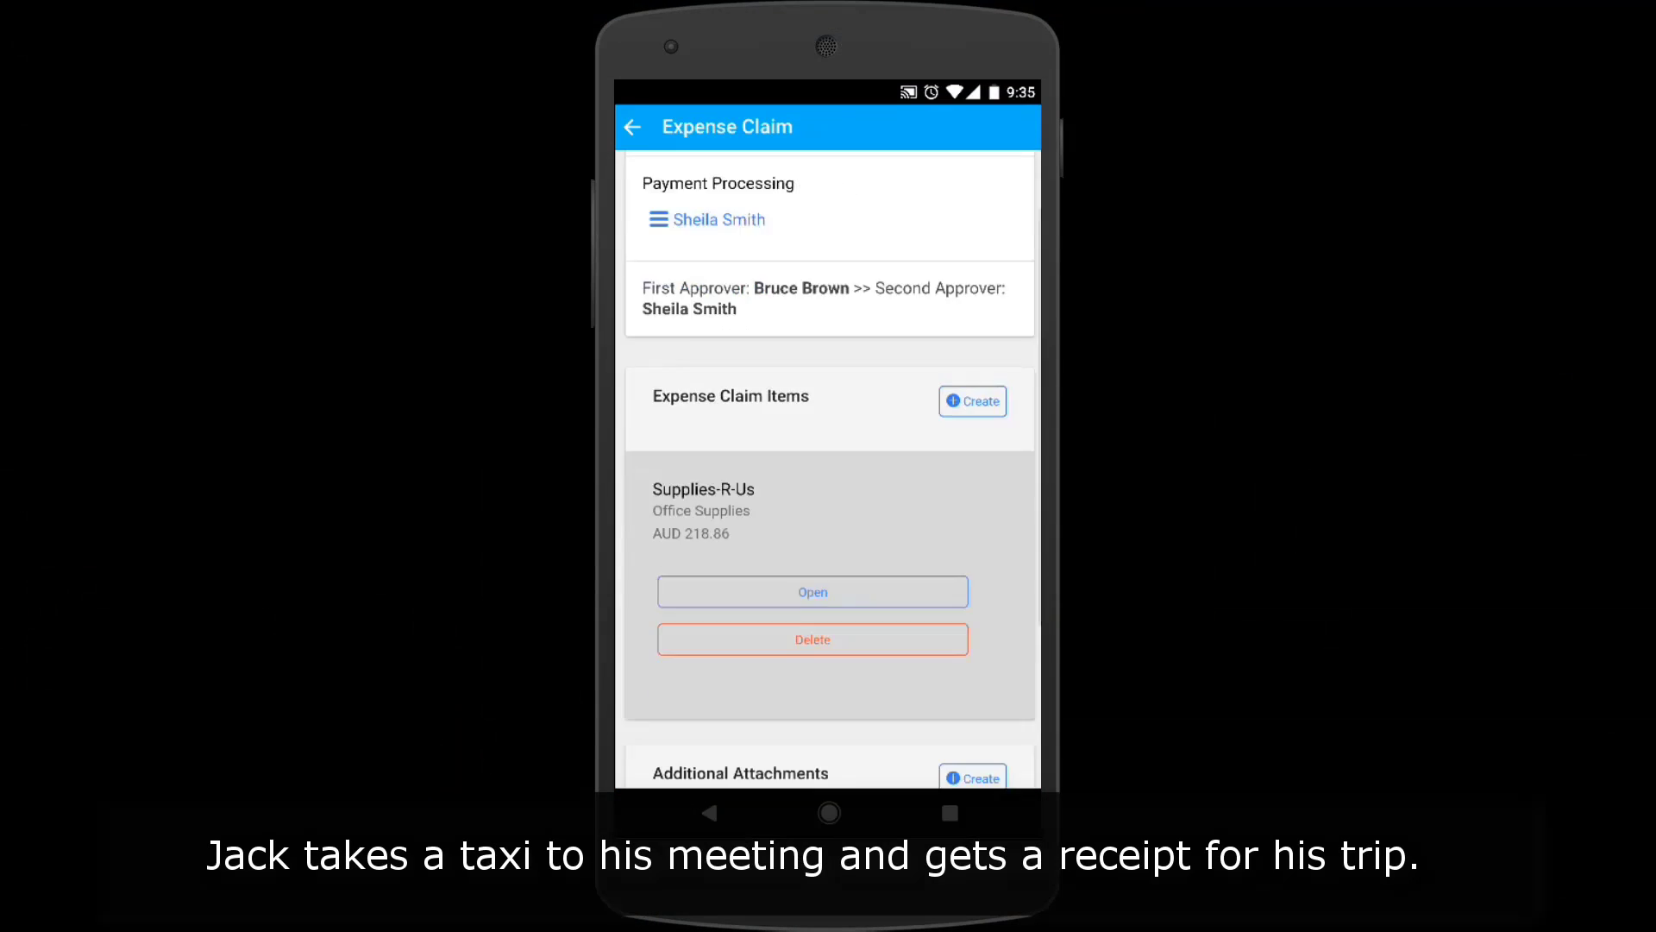
pyautogui.scroll(2, 828, 469)
pyautogui.click(973, 347)
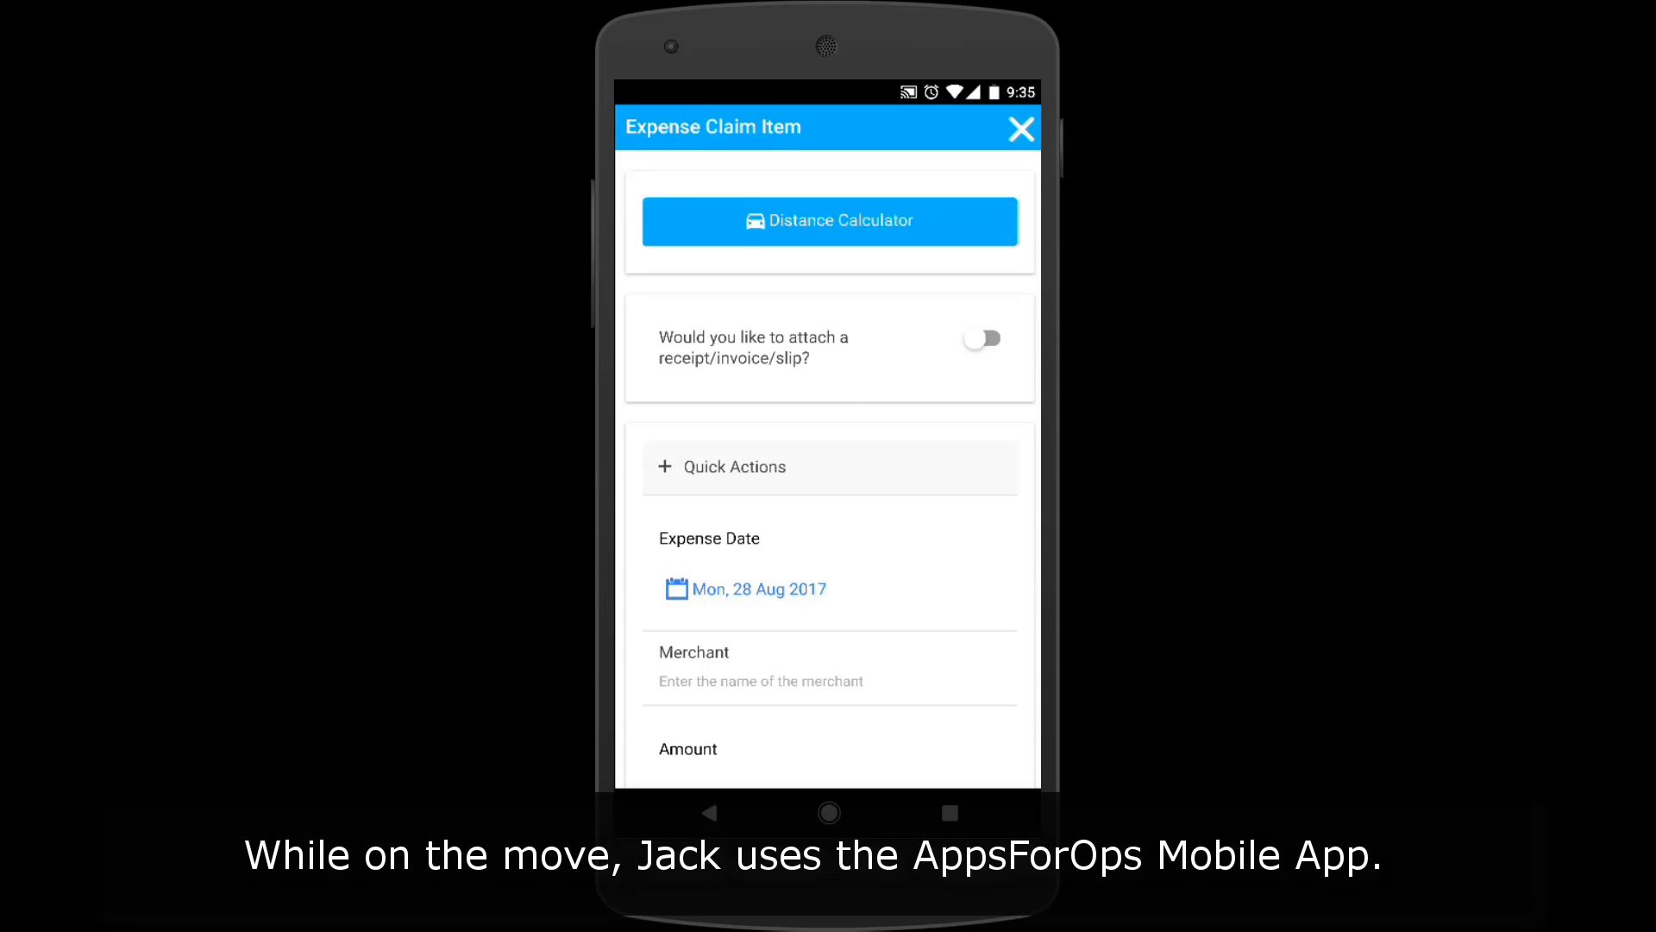
# Step: Enable the receipt attachment for the new item and attach the taxi receipt image
pyautogui.click(982, 338)
pyautogui.click(920, 431)
pyautogui.click(728, 284)
# Step: Enter Taxis-R-Us as the item's merchant and set the amount to AUD 19.90
pyautogui.scroll(-3, 828, 470)
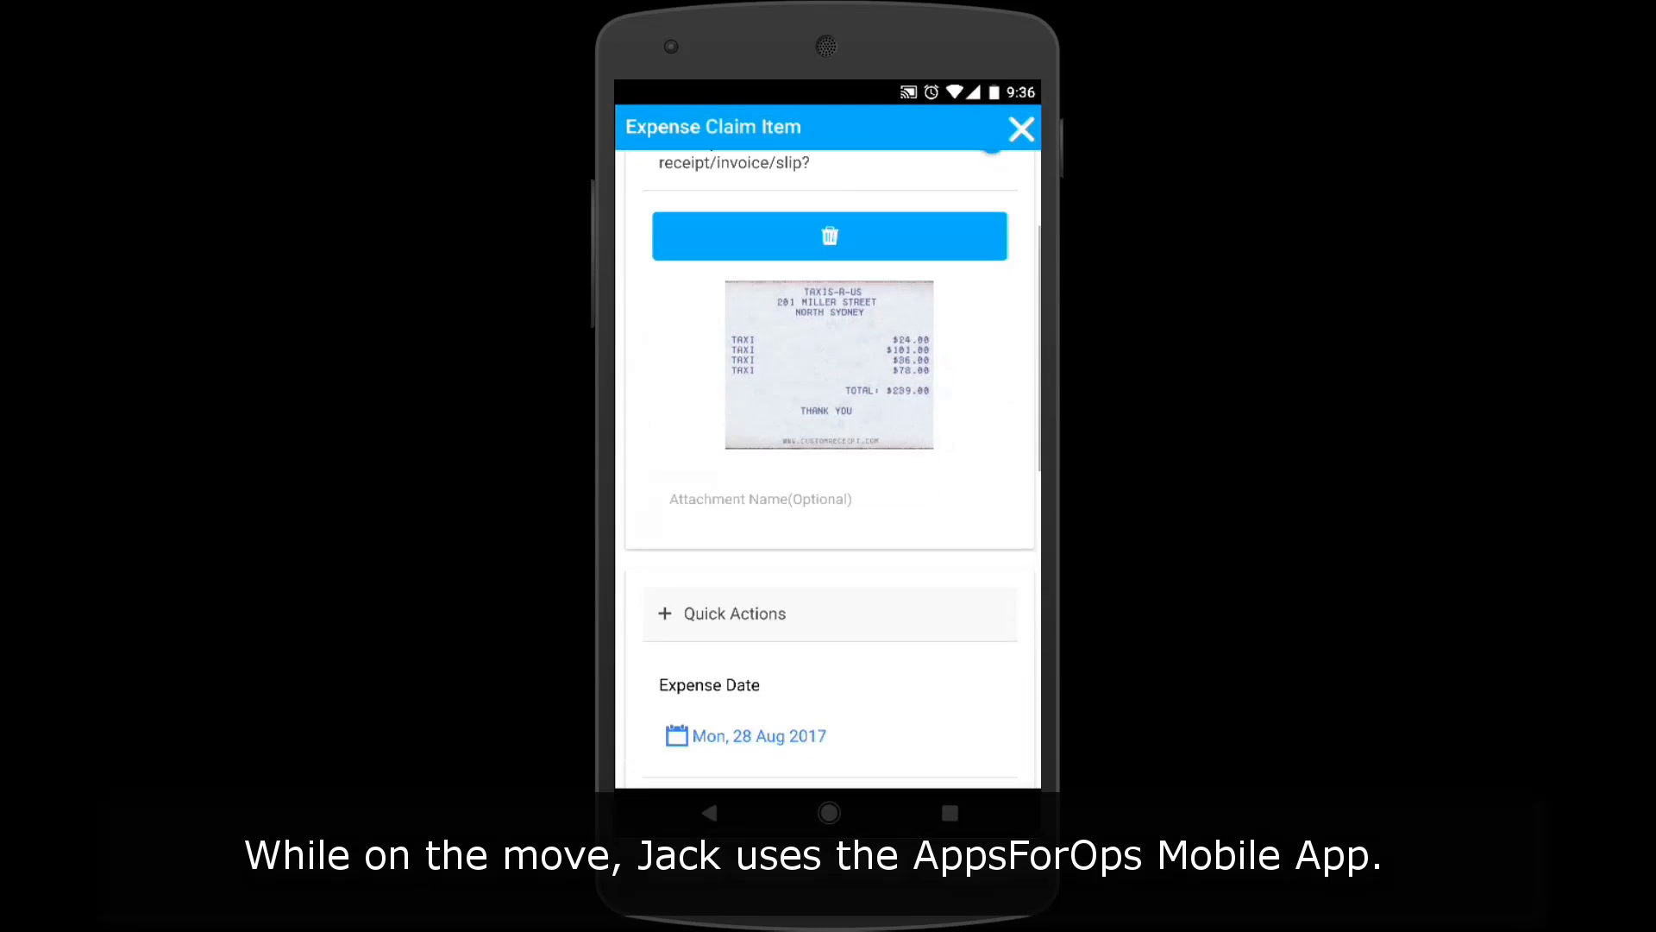
pyautogui.click(761, 712)
pyautogui.write('Taxis-')
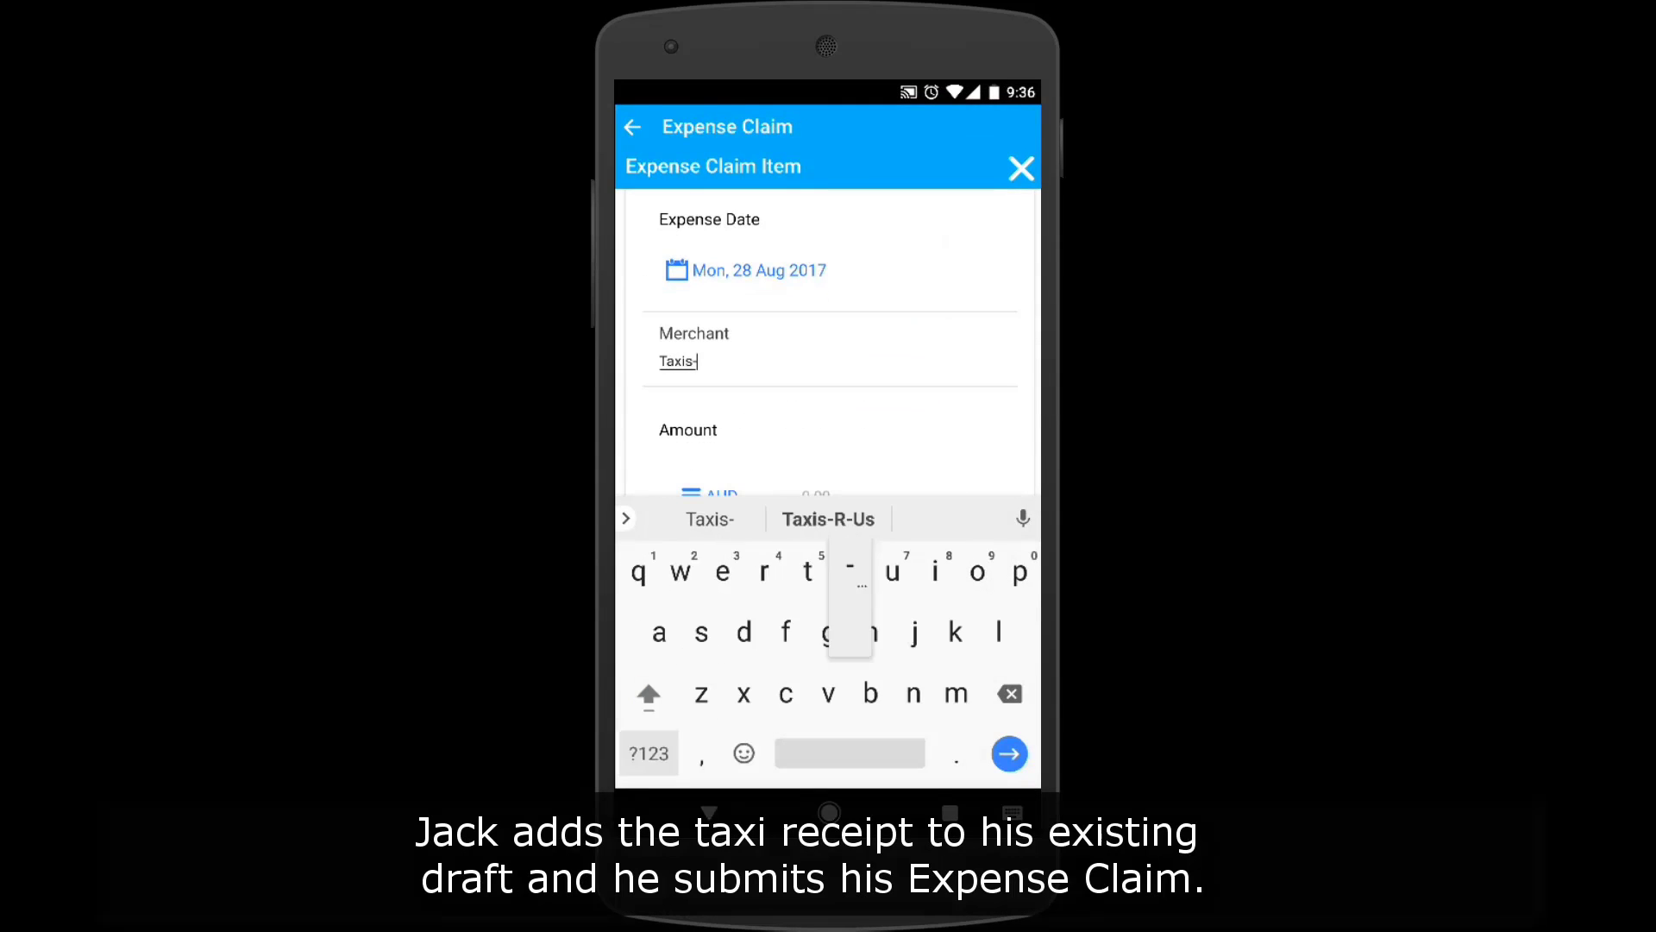
pyautogui.write('R-Us')
pyautogui.click(709, 812)
pyautogui.click(817, 455)
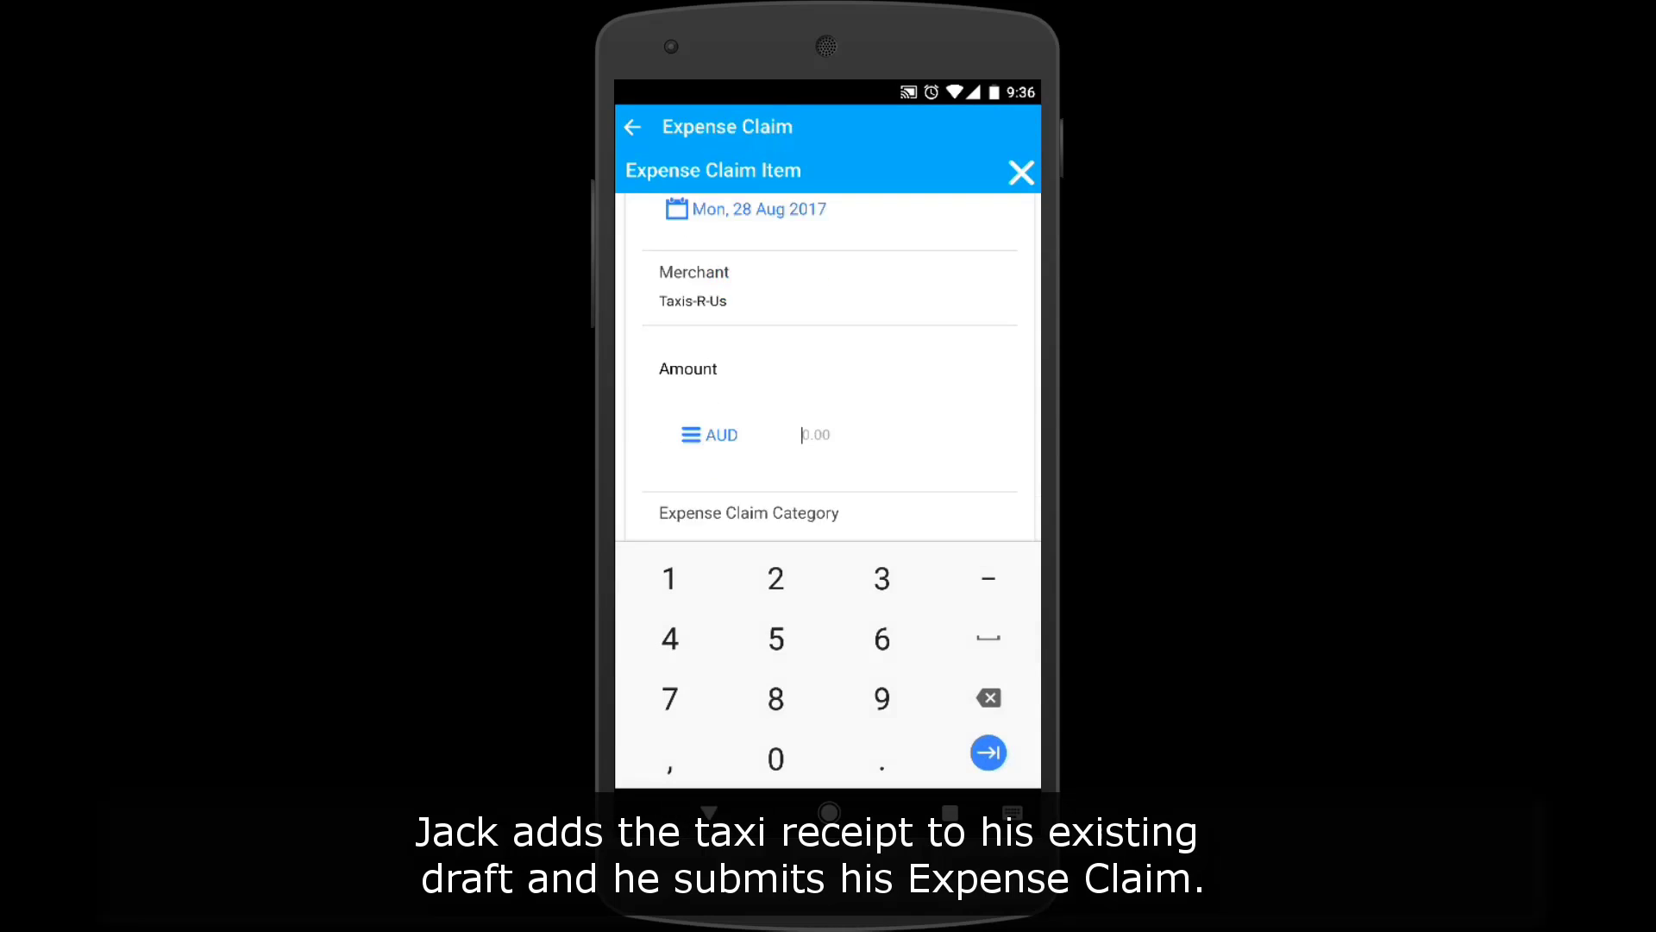
pyautogui.write('19.90')
pyautogui.click(709, 812)
# Step: Set the taxi item's category to Motor Vehicle Expenses and its cost centre to General - N/A
pyautogui.click(768, 469)
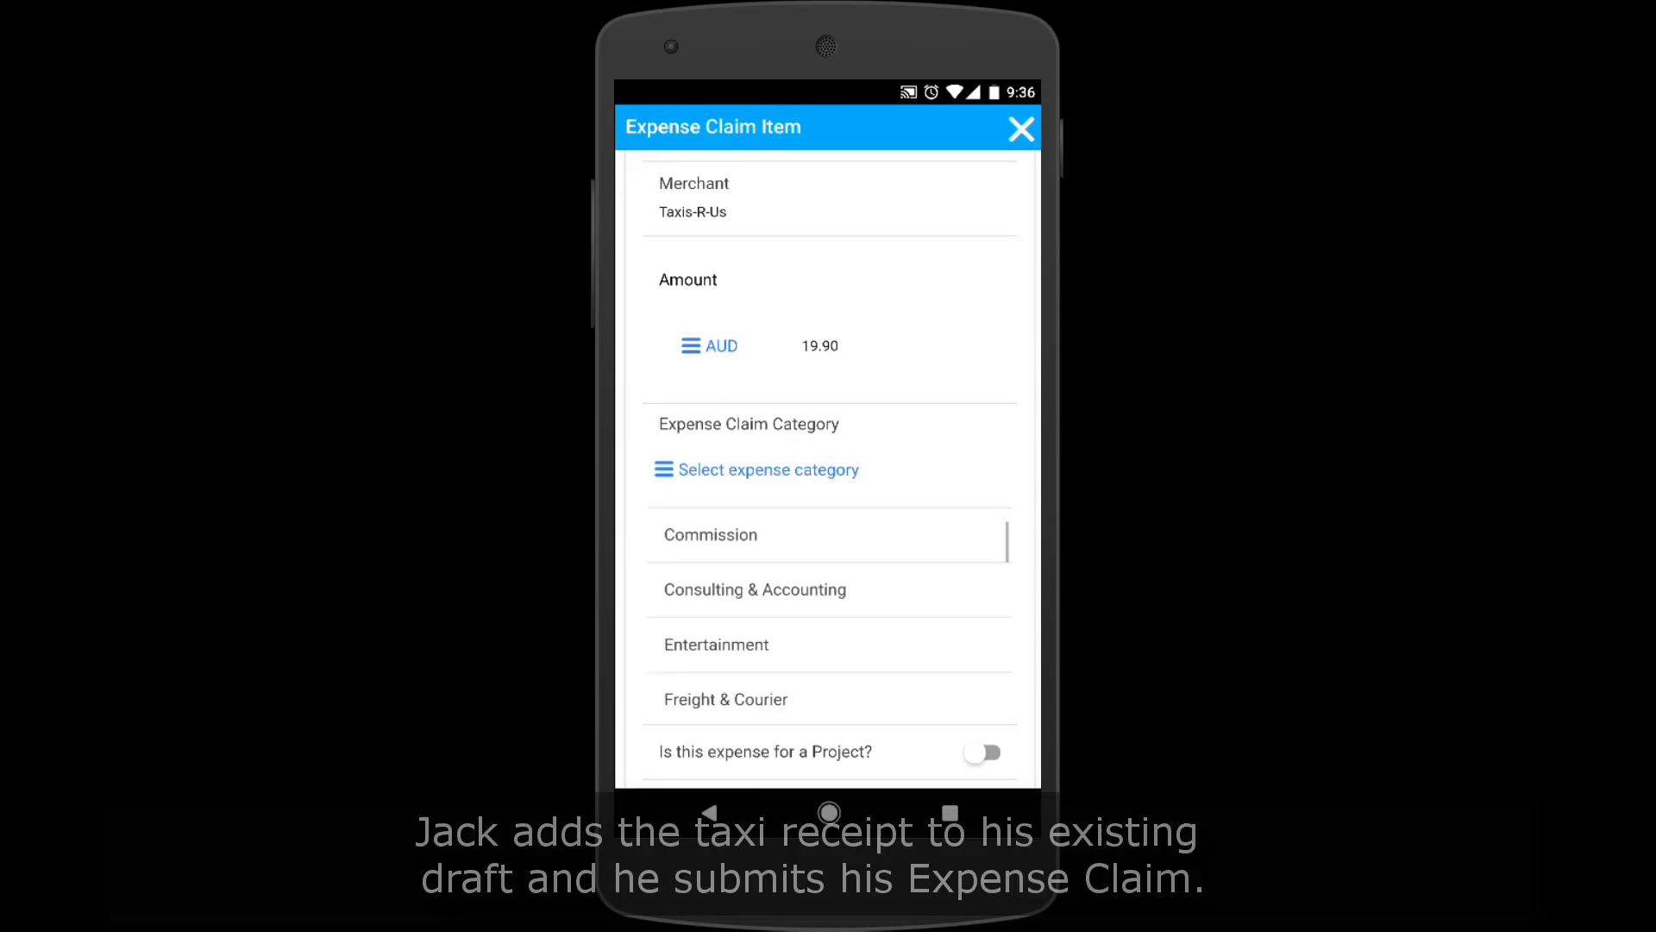
pyautogui.scroll(-10, 828, 609)
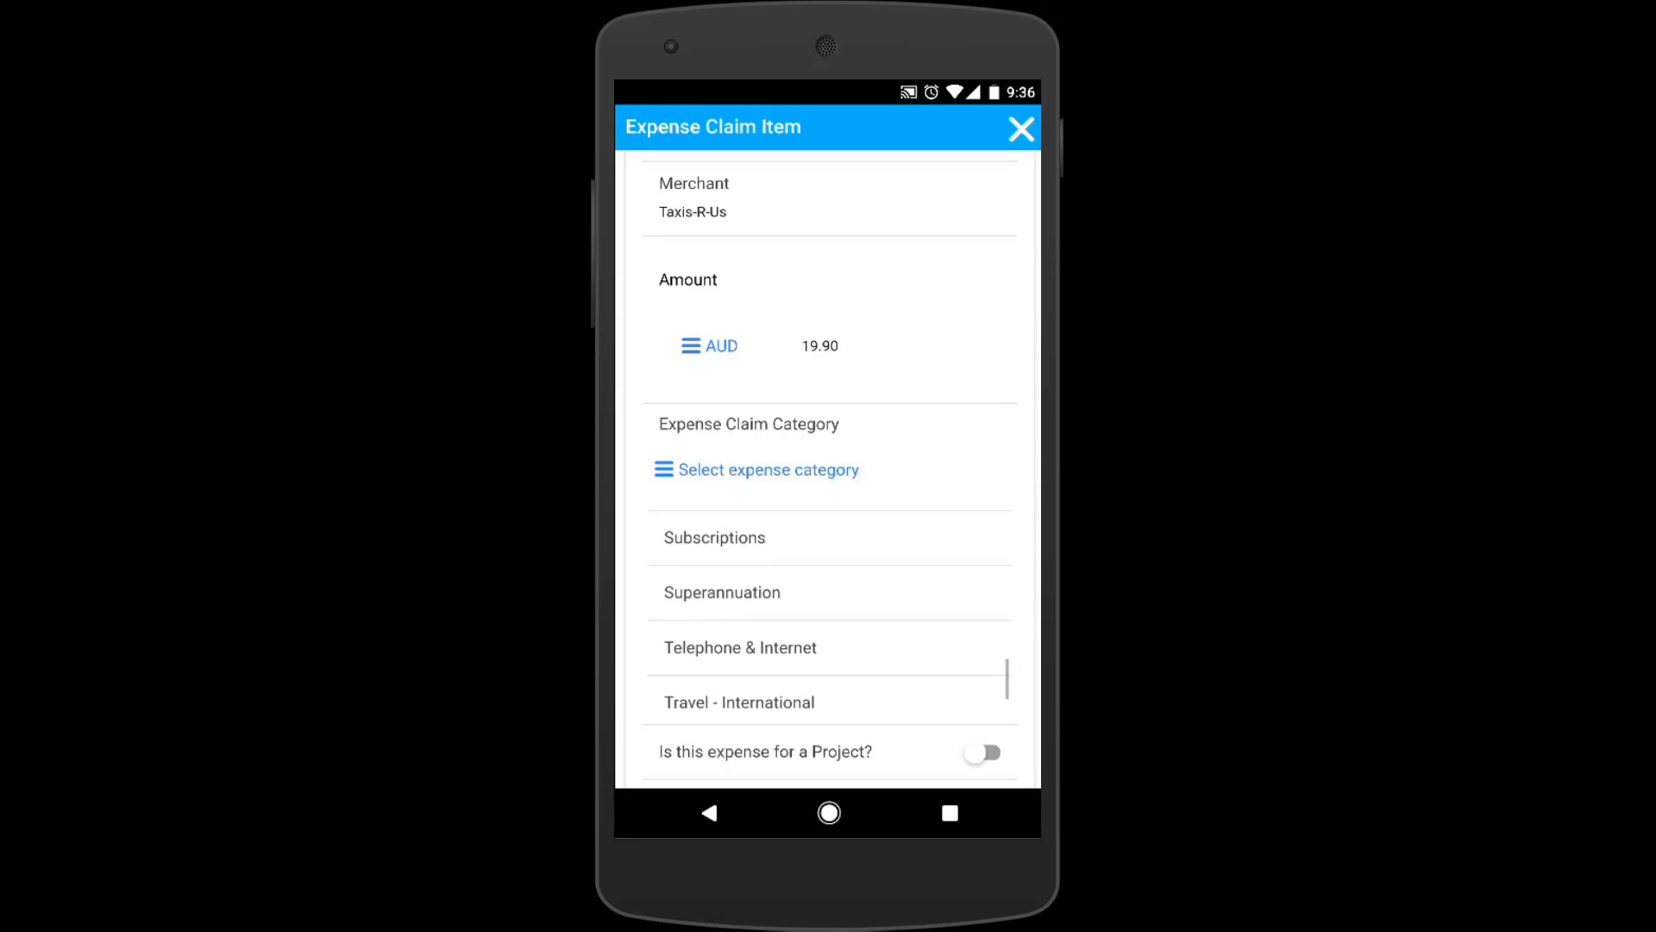
pyautogui.click(752, 667)
pyautogui.click(747, 622)
pyautogui.click(714, 670)
# Step: Enter "Taxi to client" as the expense description and save the item
pyautogui.click(825, 695)
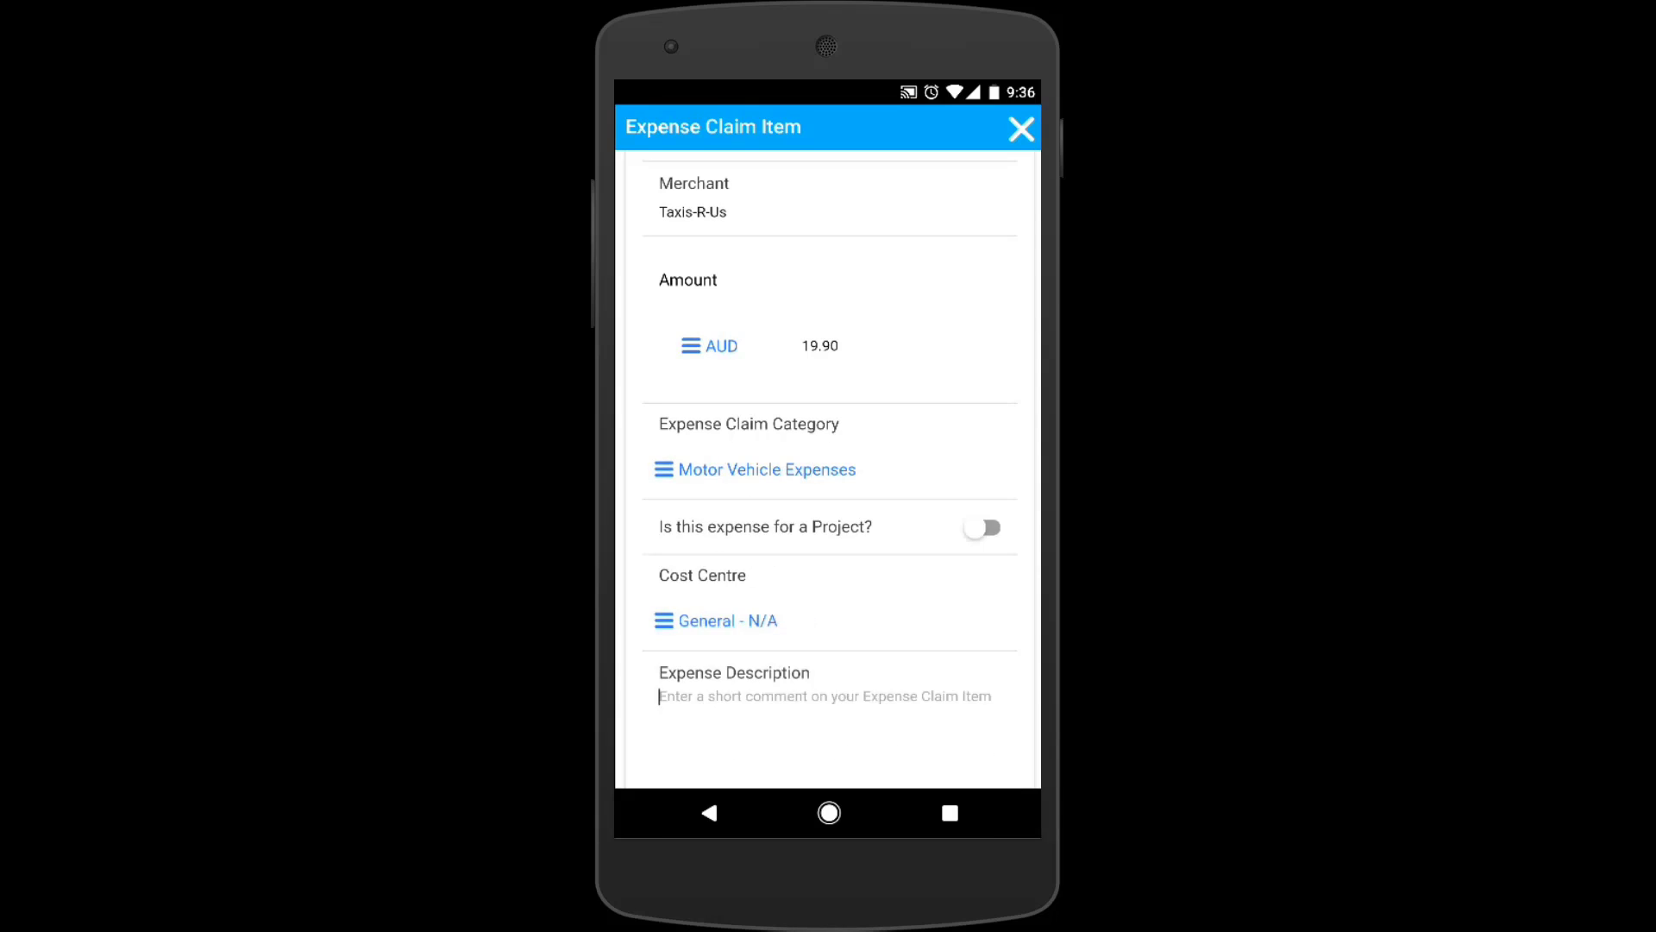
pyautogui.write('Taxi to client')
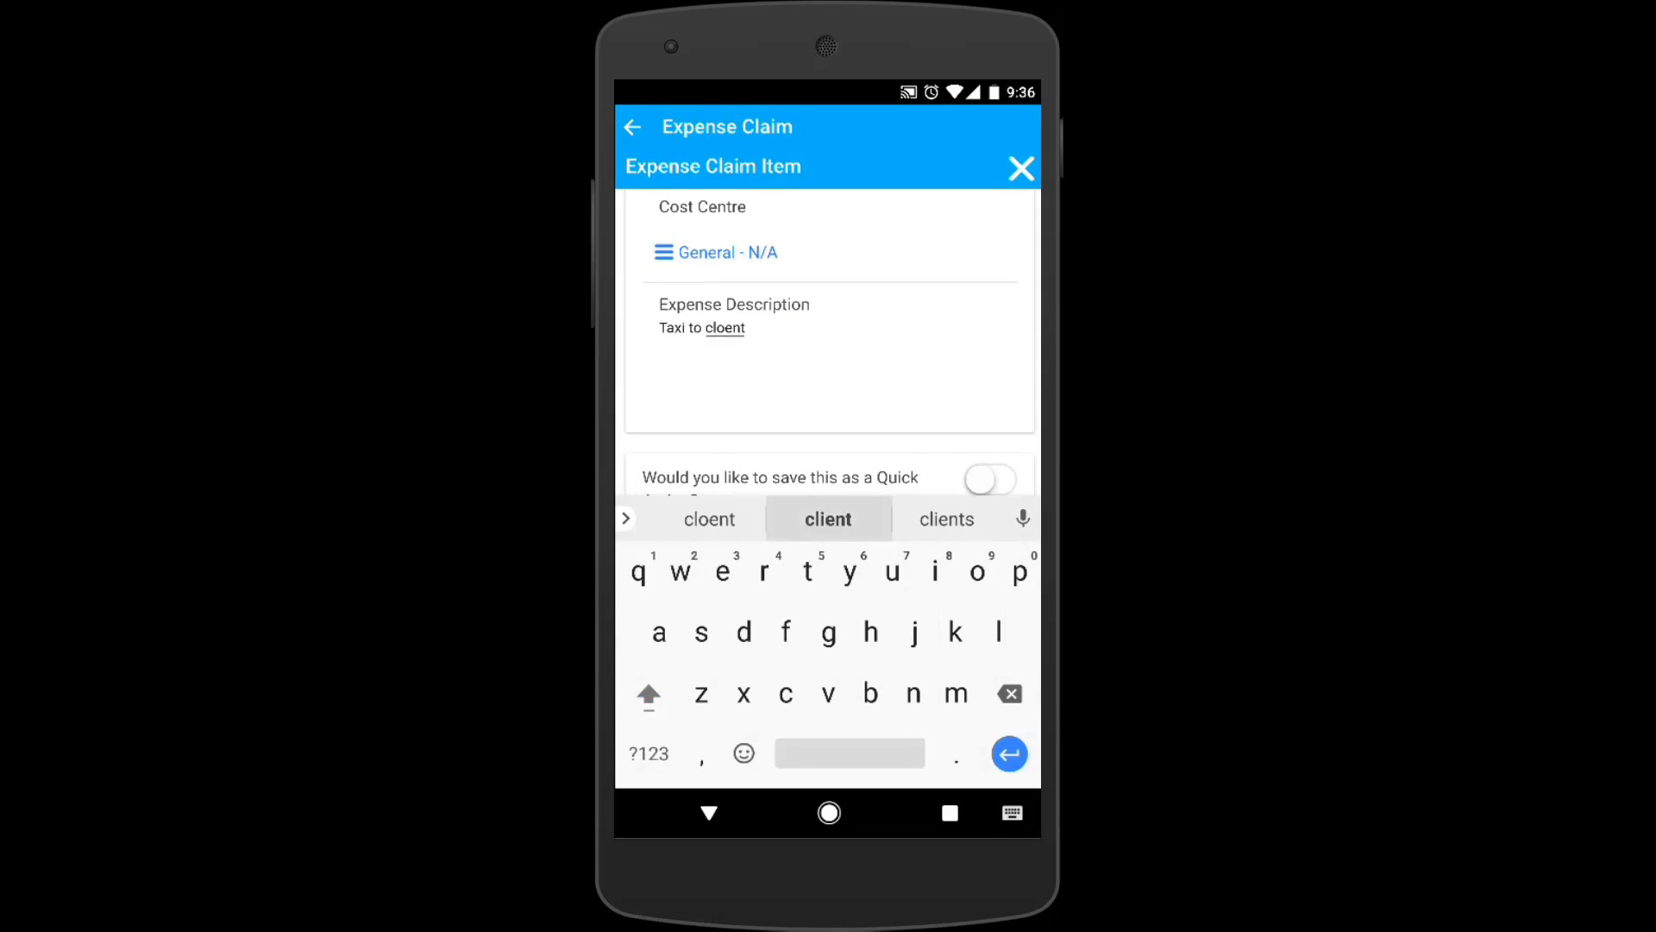
pyautogui.click(709, 813)
pyautogui.click(932, 724)
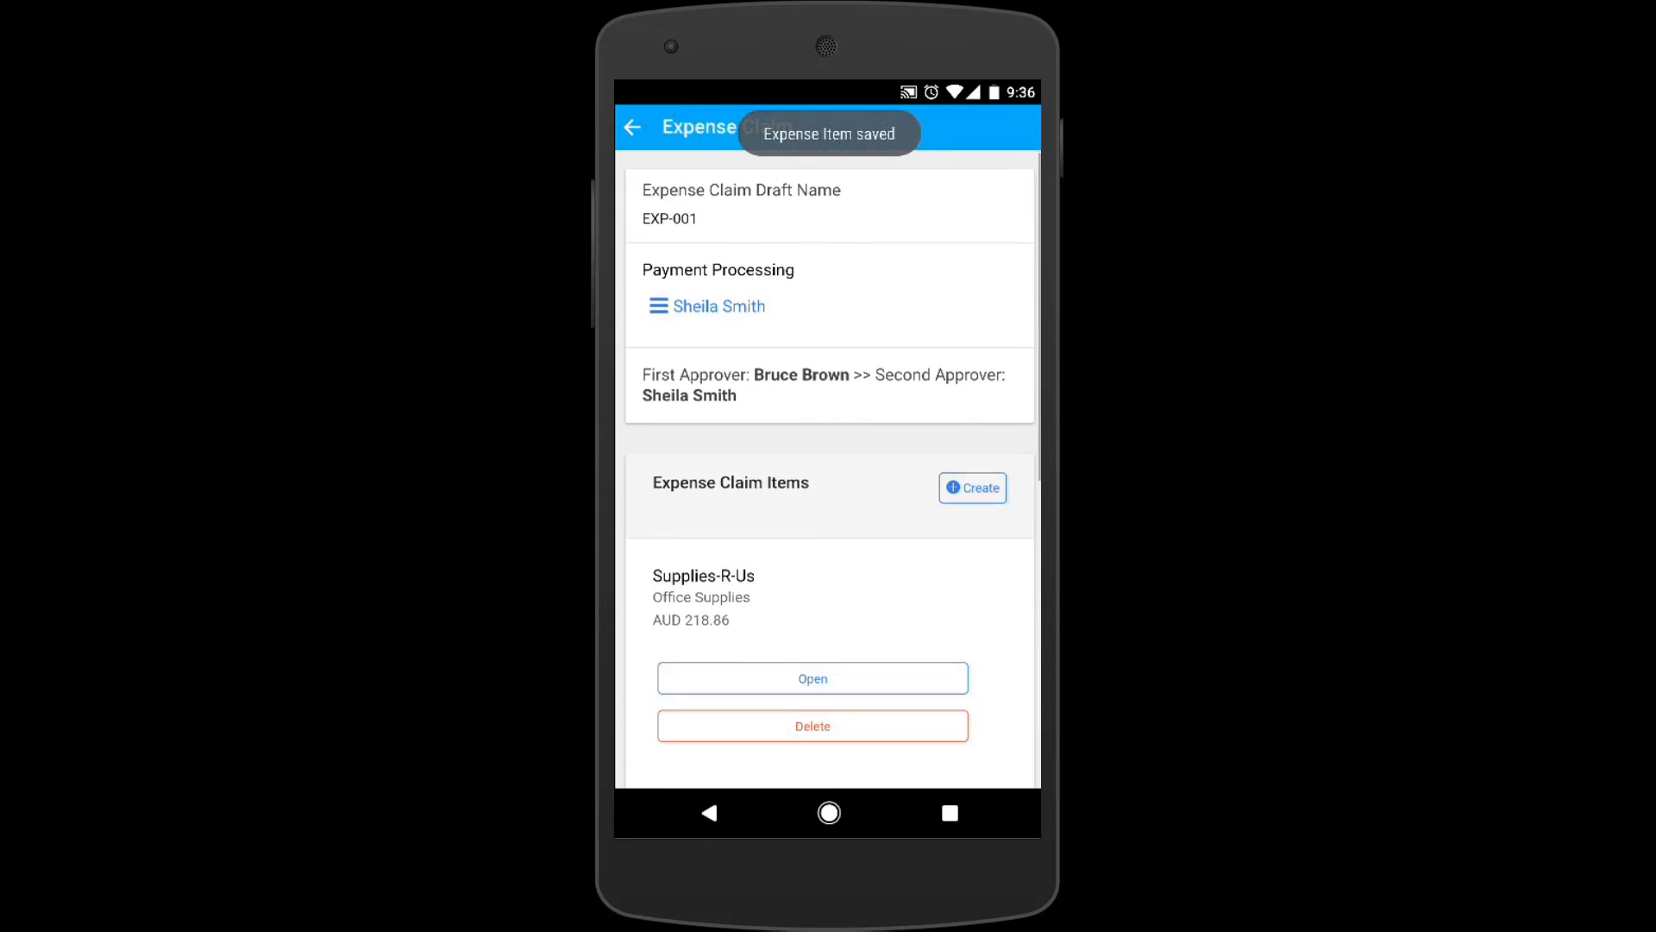
# Step: Submit the expense claim EXP-001 for approval
pyautogui.scroll(-10, 828, 448)
pyautogui.click(830, 720)
pyautogui.click(890, 502)
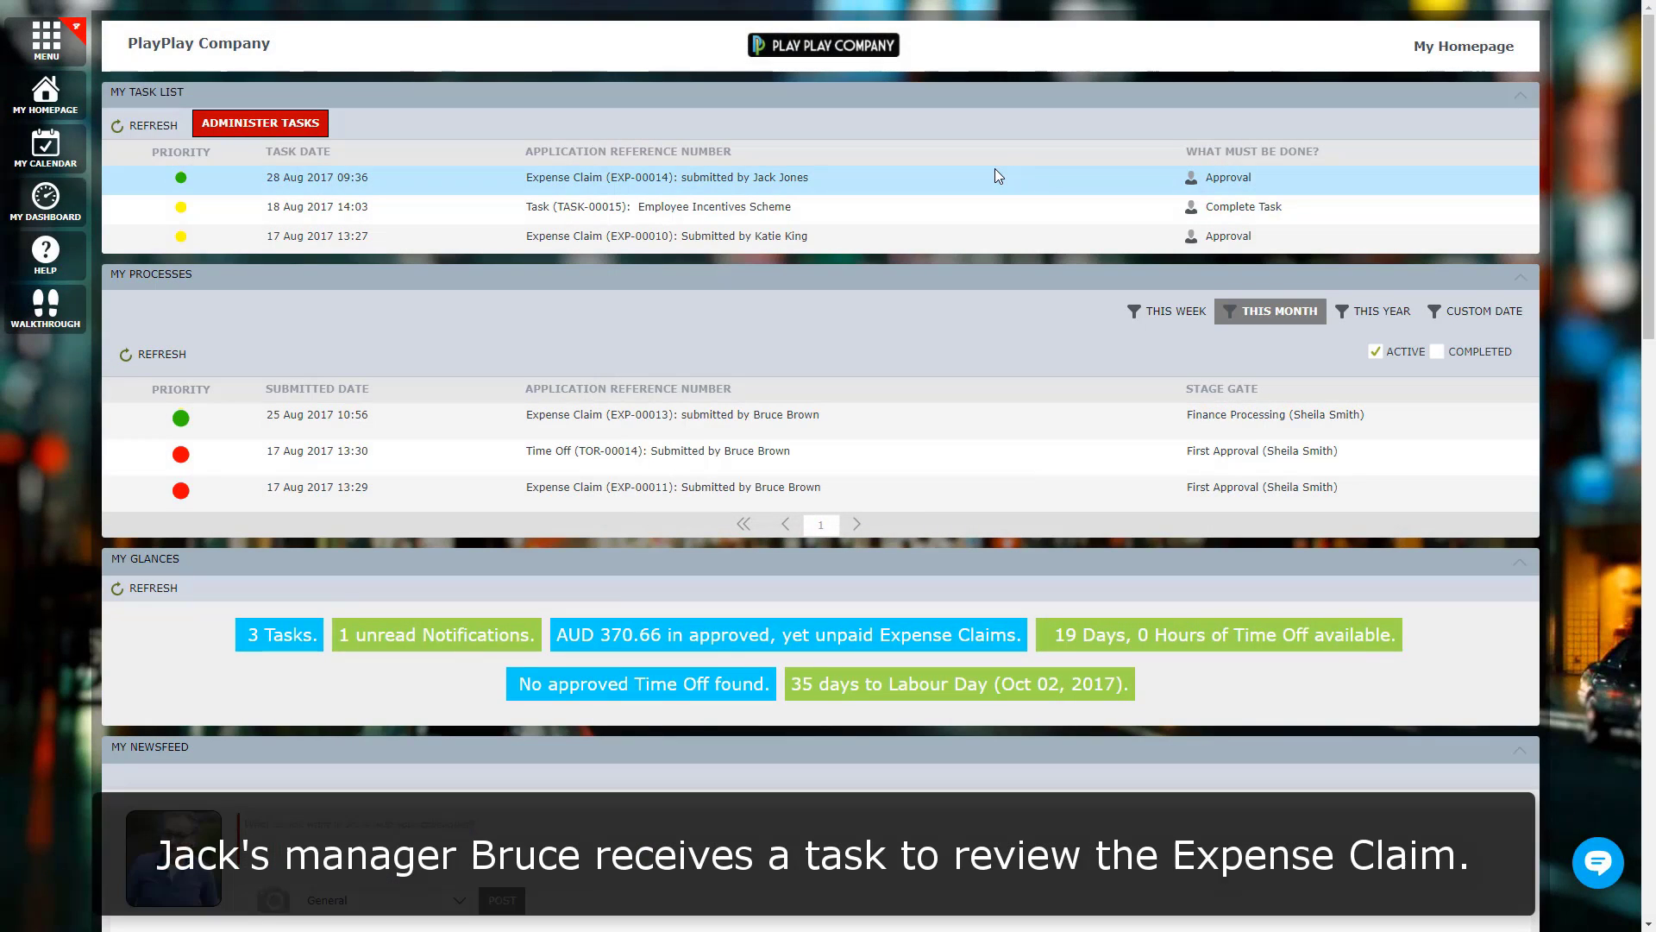
# Step: As first approver in the web portal, open the 28 Aug 2017 expense claim task and review the claim's contents
pyautogui.click(995, 176)
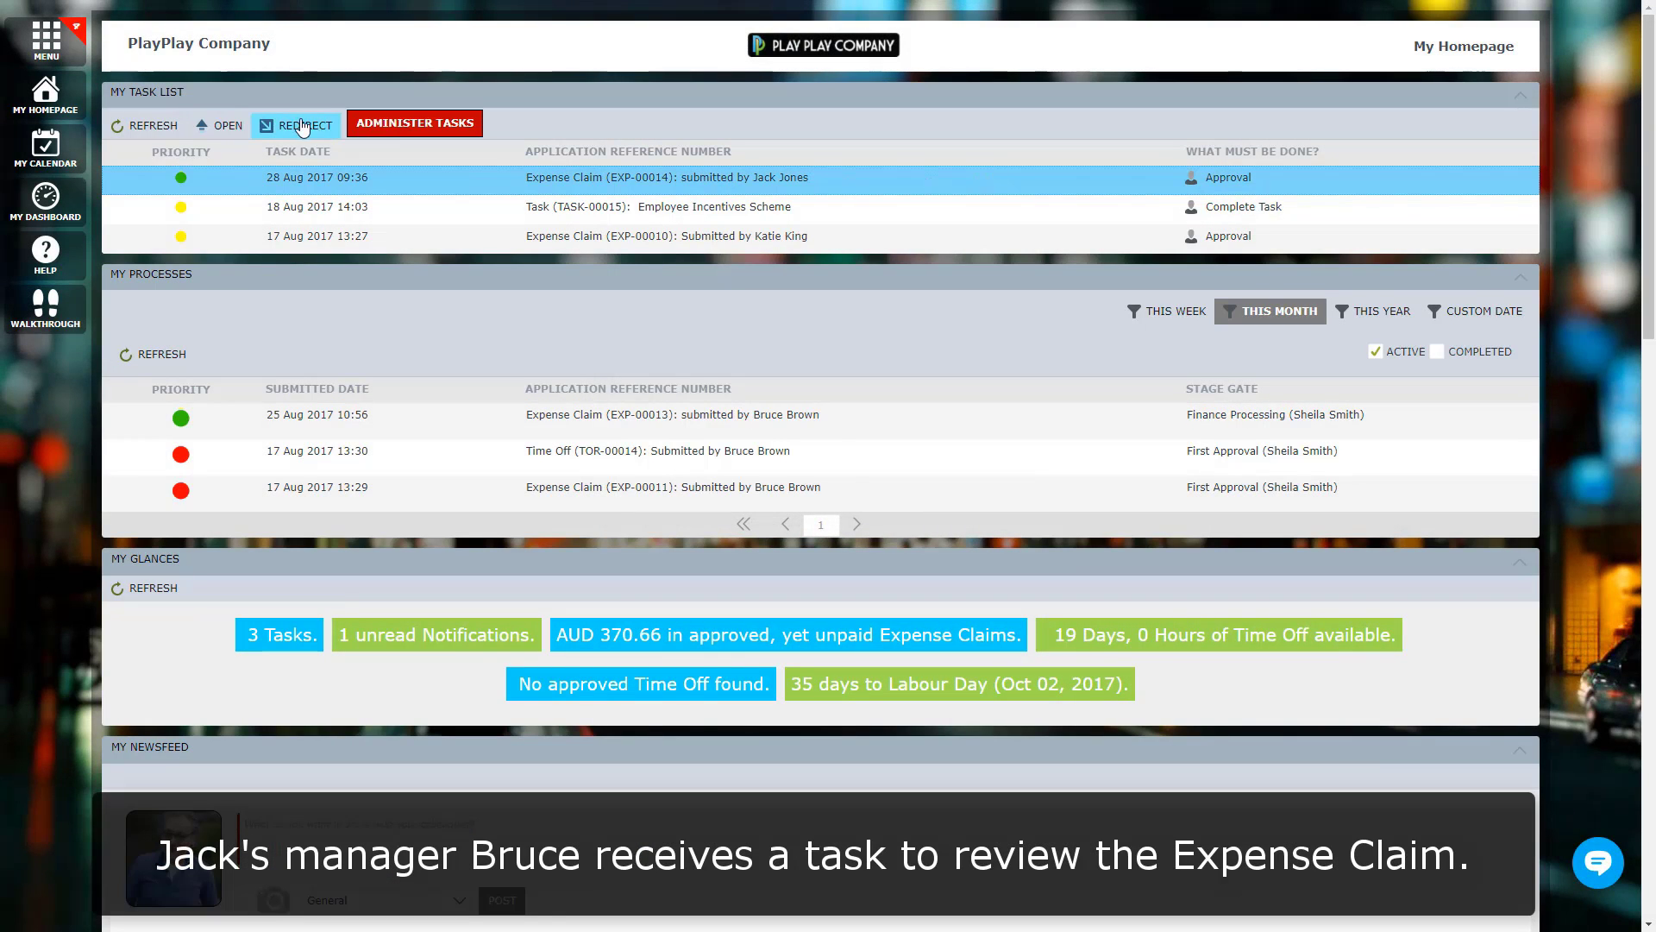
pyautogui.click(220, 125)
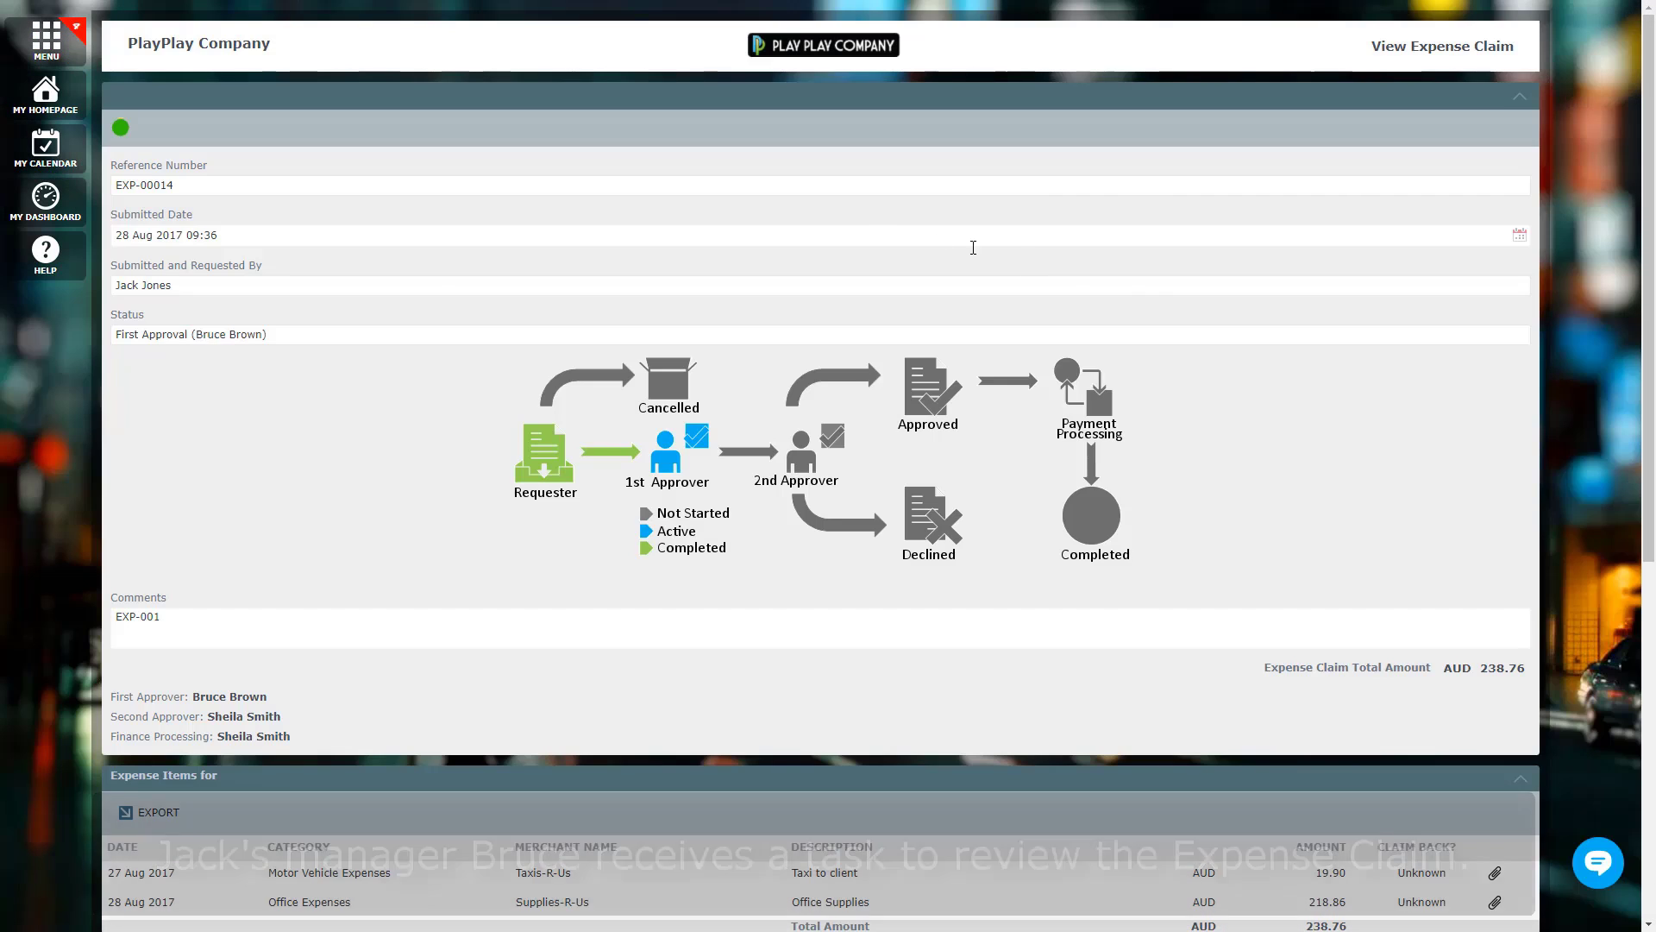
pyautogui.scroll(-3, 1335, 348)
pyautogui.scroll(-4, 1335, 347)
pyautogui.scroll(1, 1336, 347)
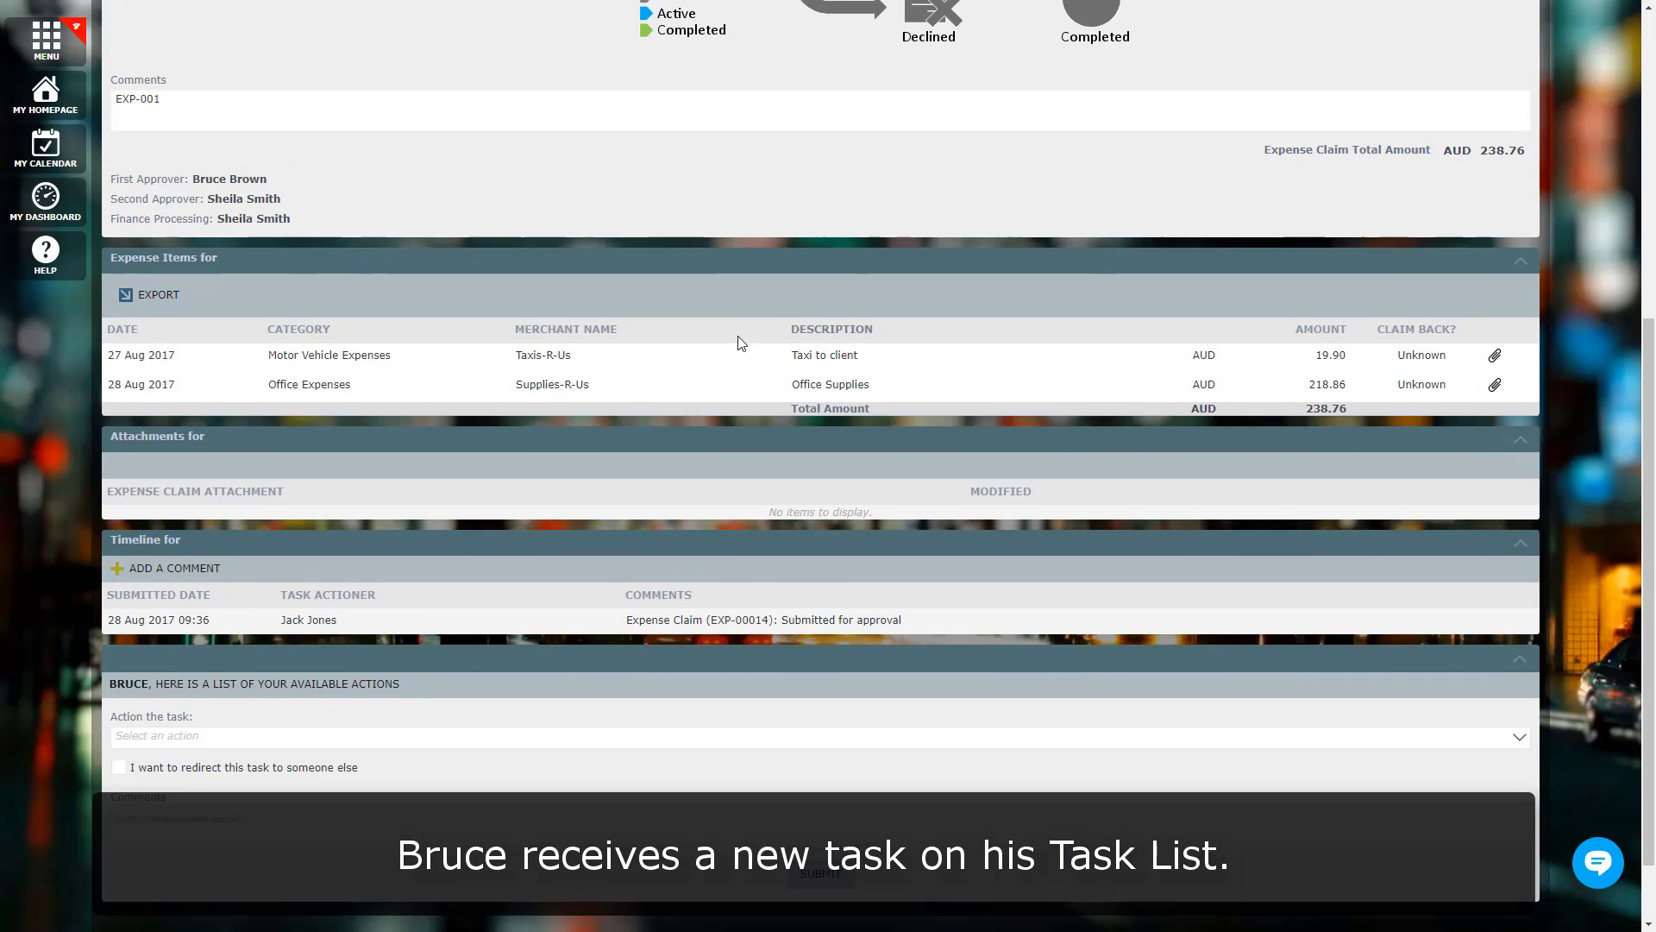
# Step: Open the Taxis-R-Us item's details, examine its receipt, and close the details
pyautogui.click(360, 358)
pyautogui.click(219, 302)
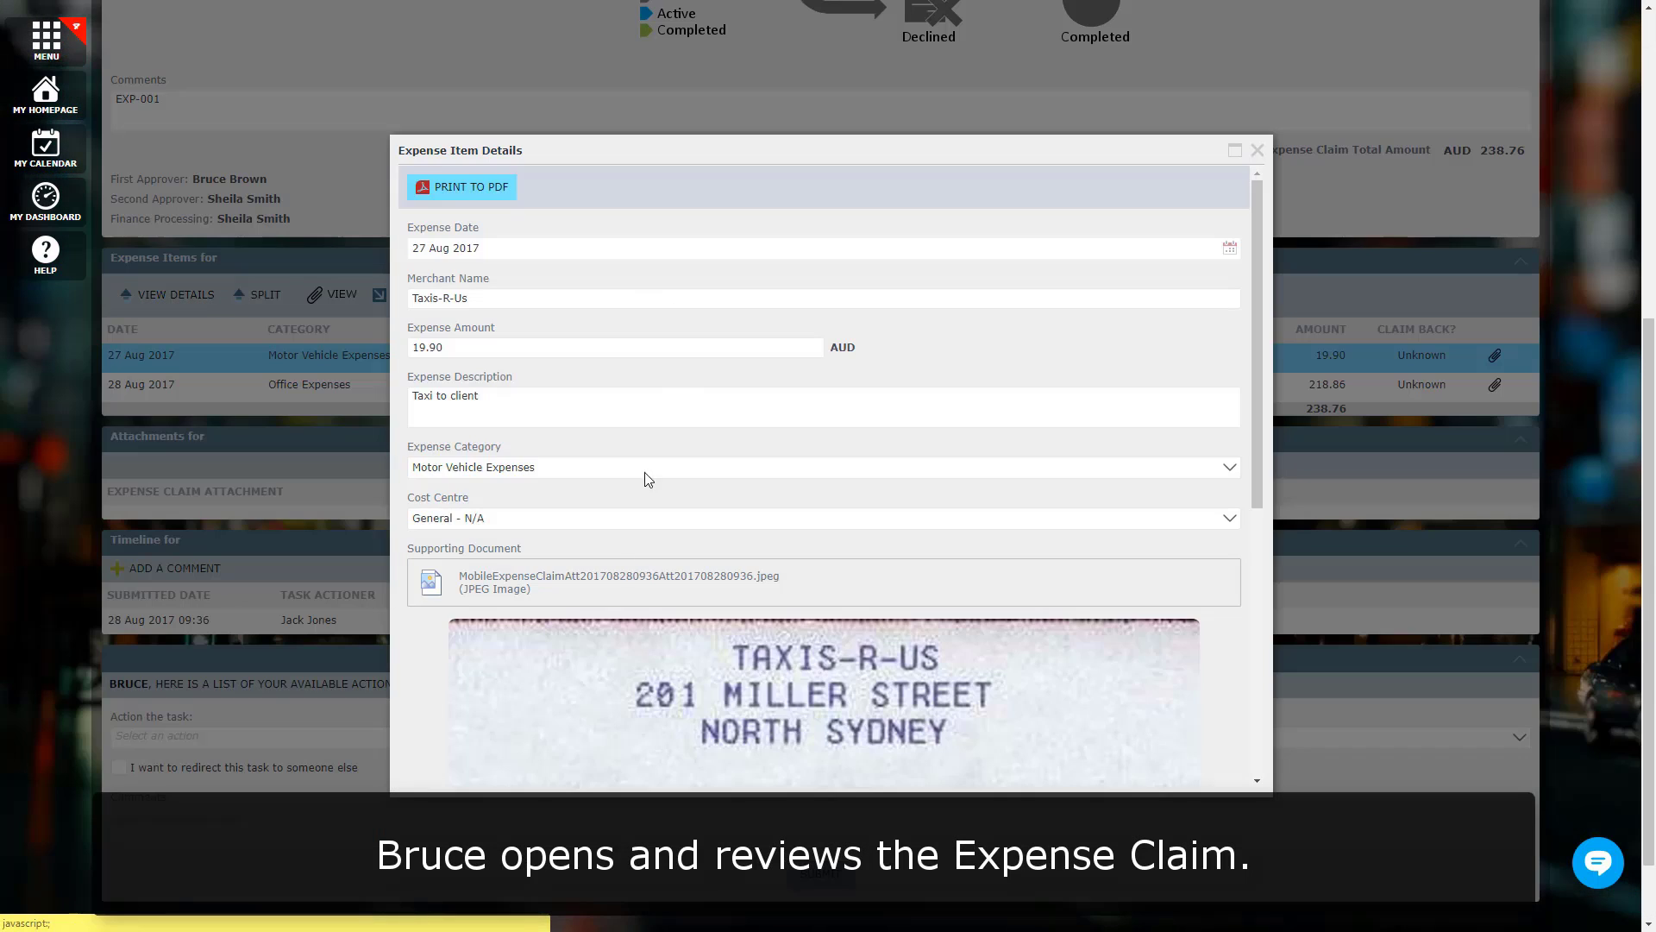
pyautogui.scroll(-6, 643, 481)
pyautogui.click(874, 676)
# Step: Open the Supplies-R-Us item's details, examine its receipt, and close the details
pyautogui.doubleClick(295, 298)
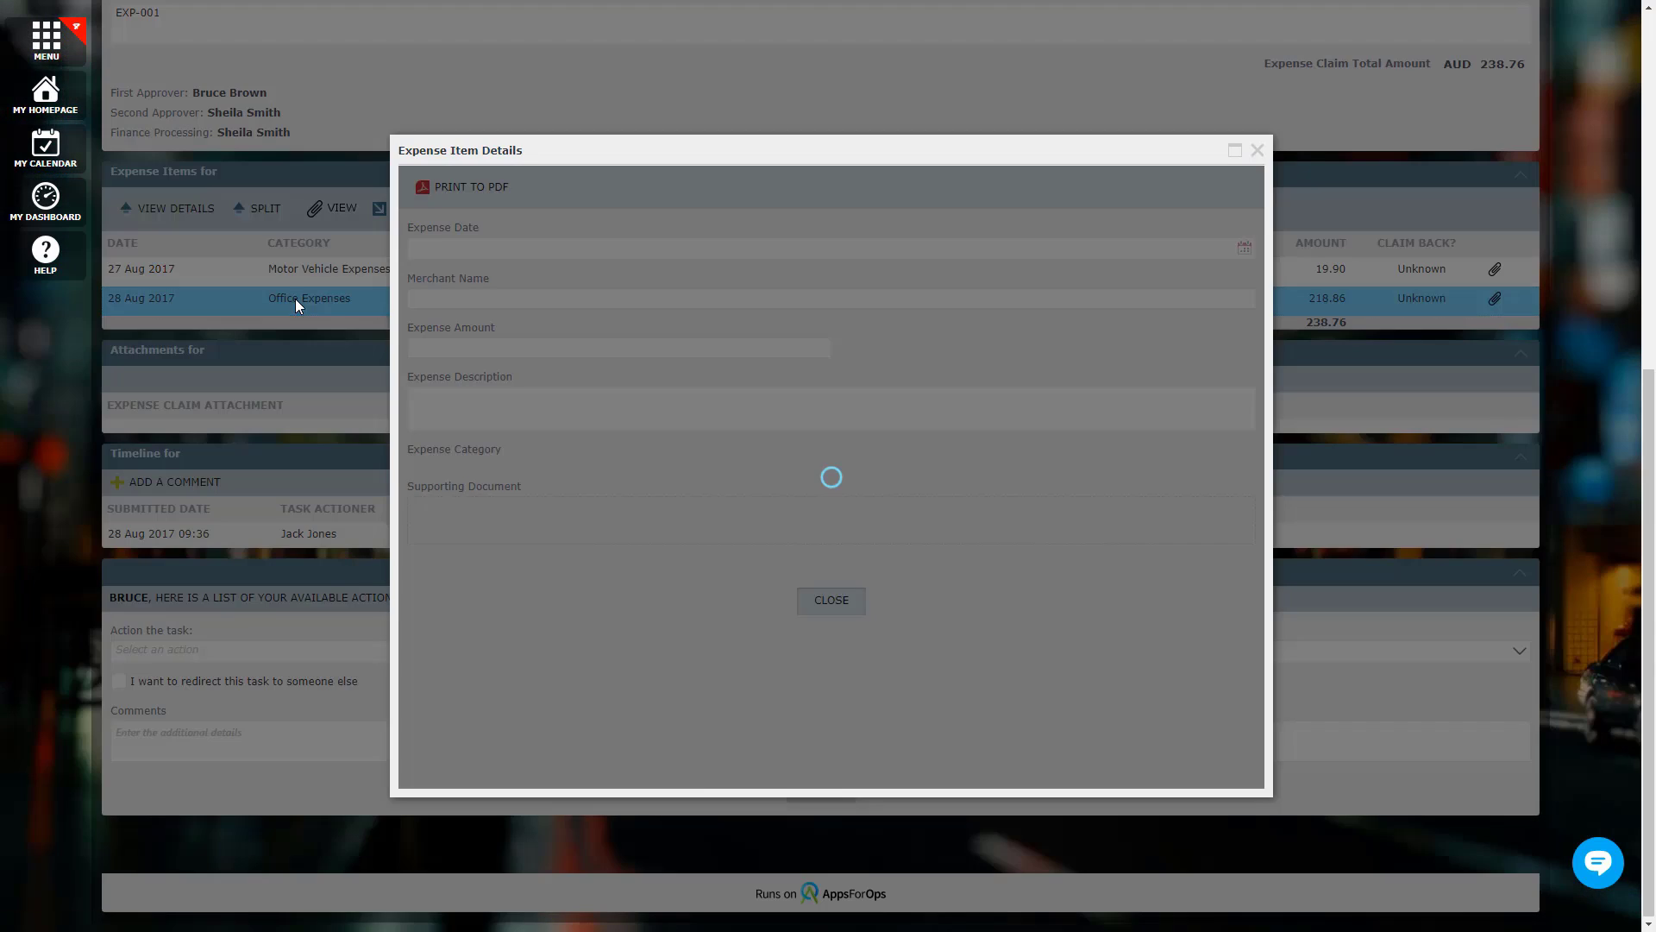
pyautogui.scroll(-6, 825, 350)
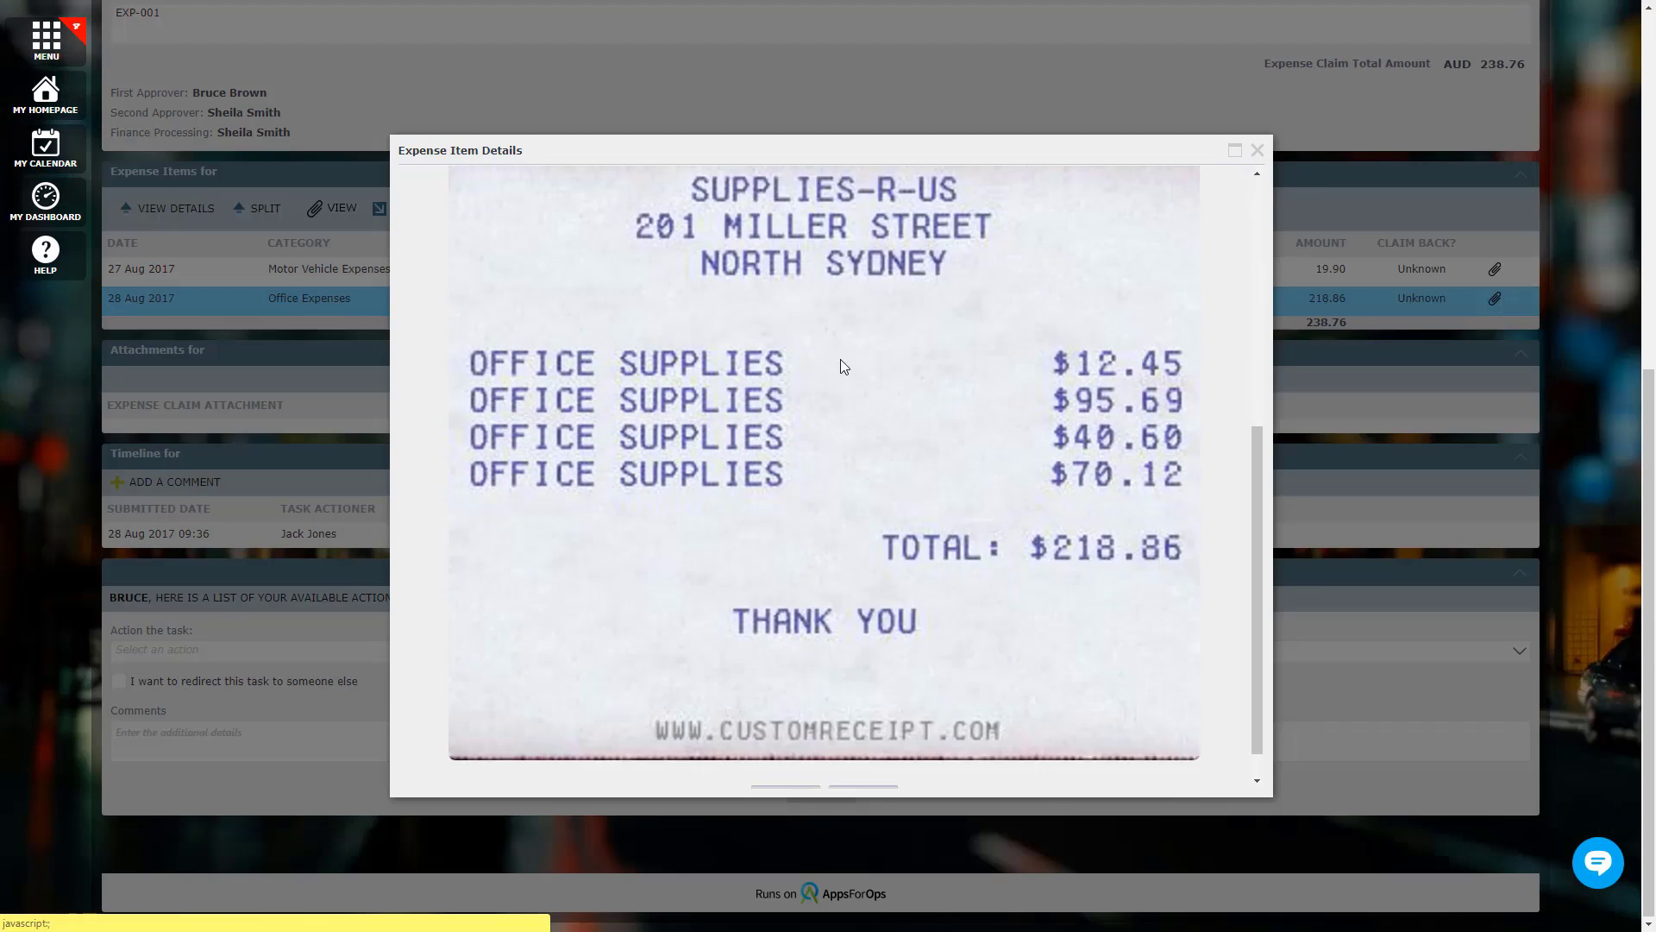
pyautogui.press('Escape')
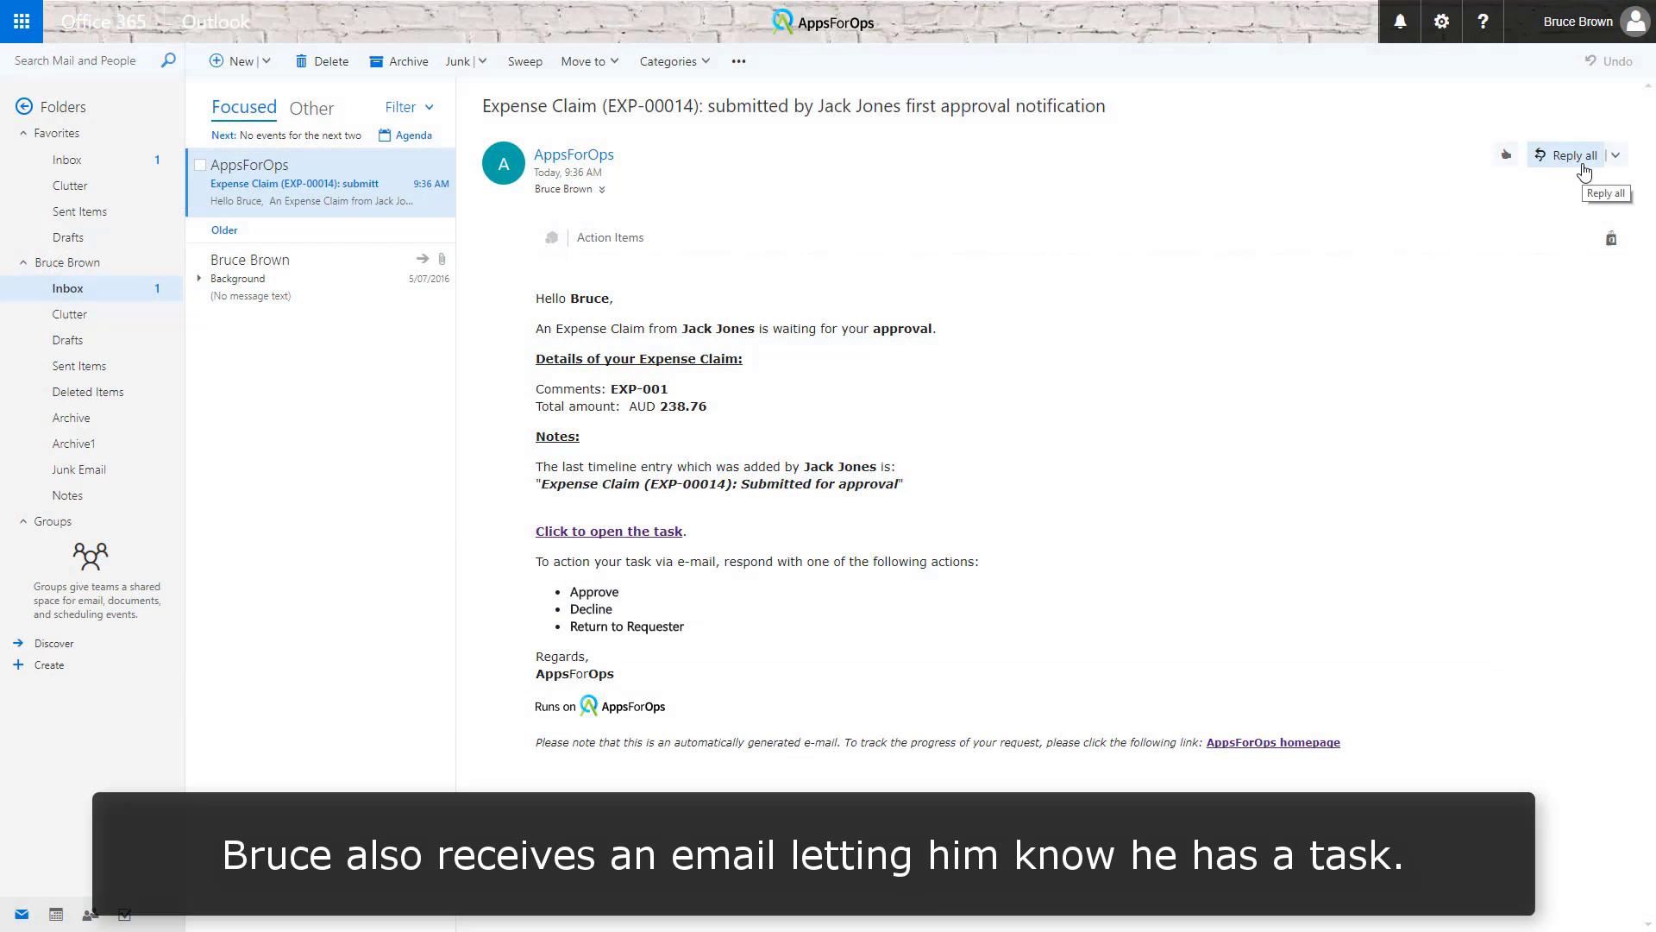
# Step: In Outlook, reply to the expense claim's first approval notification with "Approve" and send the reply
pyautogui.click(1568, 155)
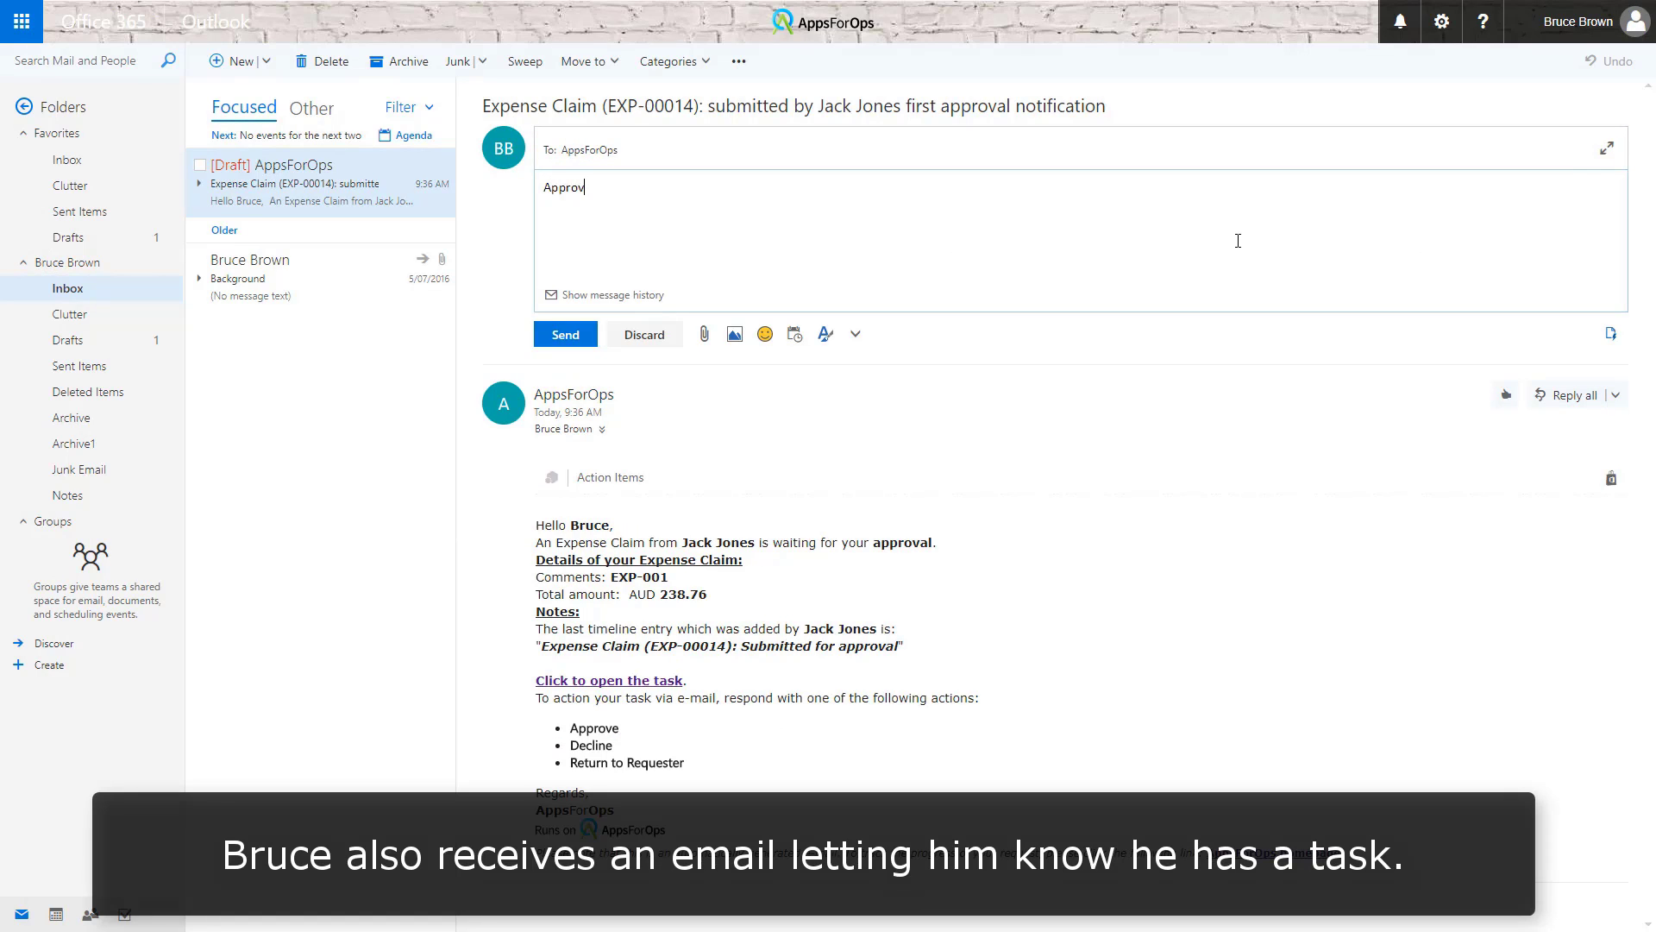
pyautogui.click(566, 335)
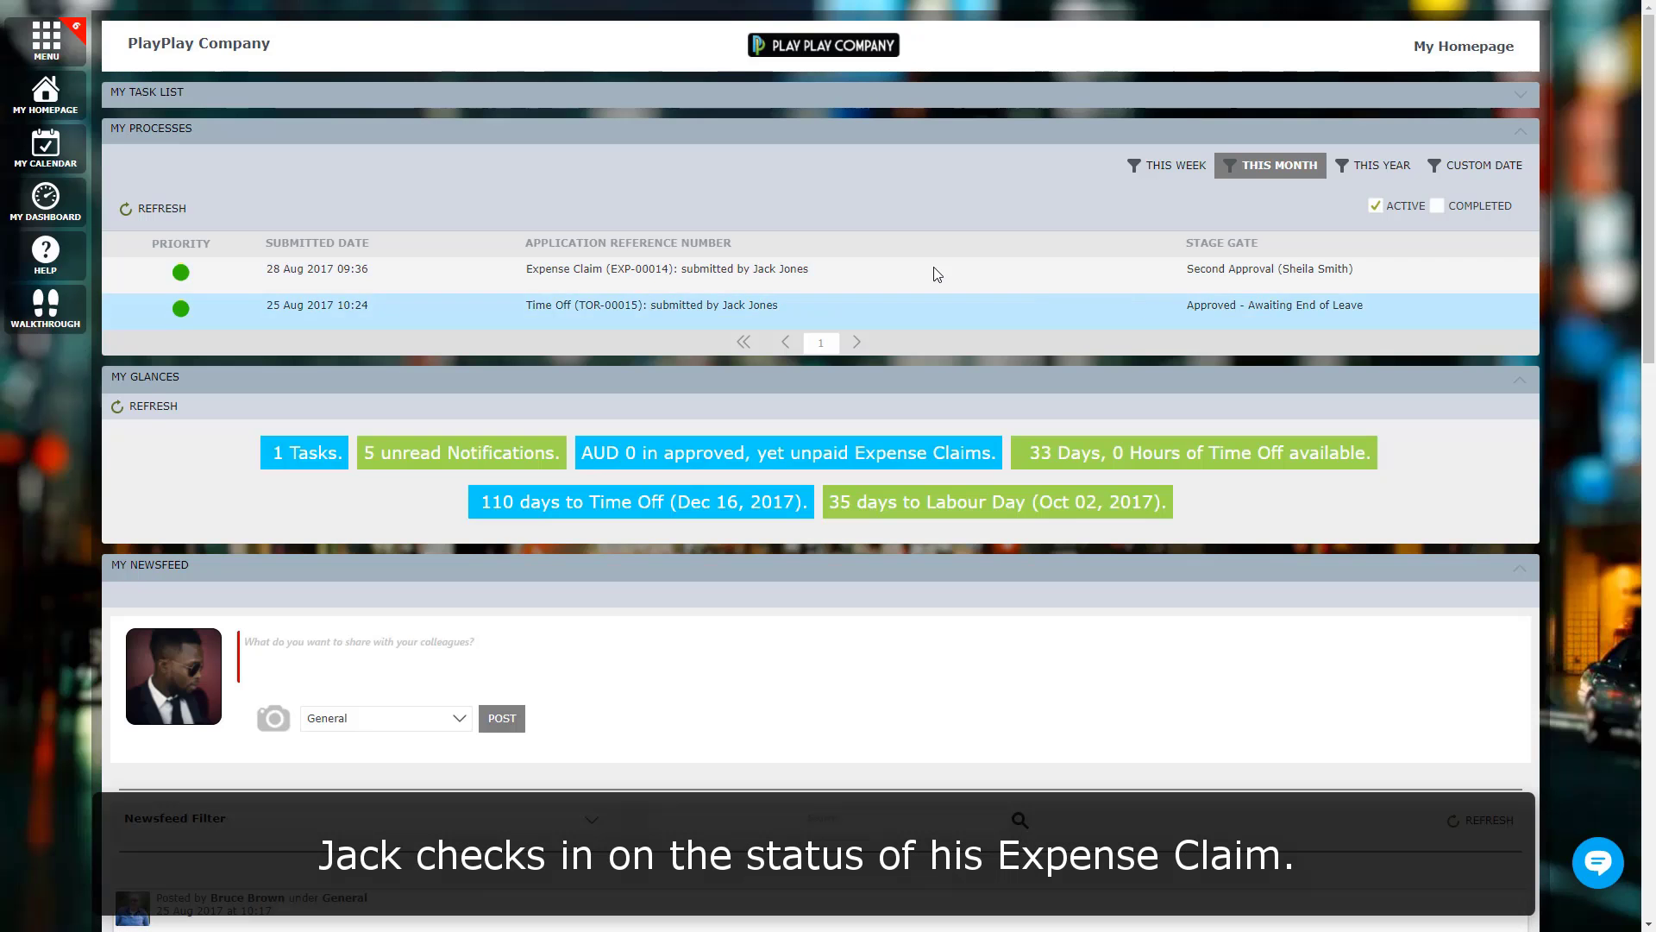
# Step: On the requester's homepage in the web portal, open the submitted 28 Aug 2017 expense claim and check its approval progress
pyautogui.click(350, 268)
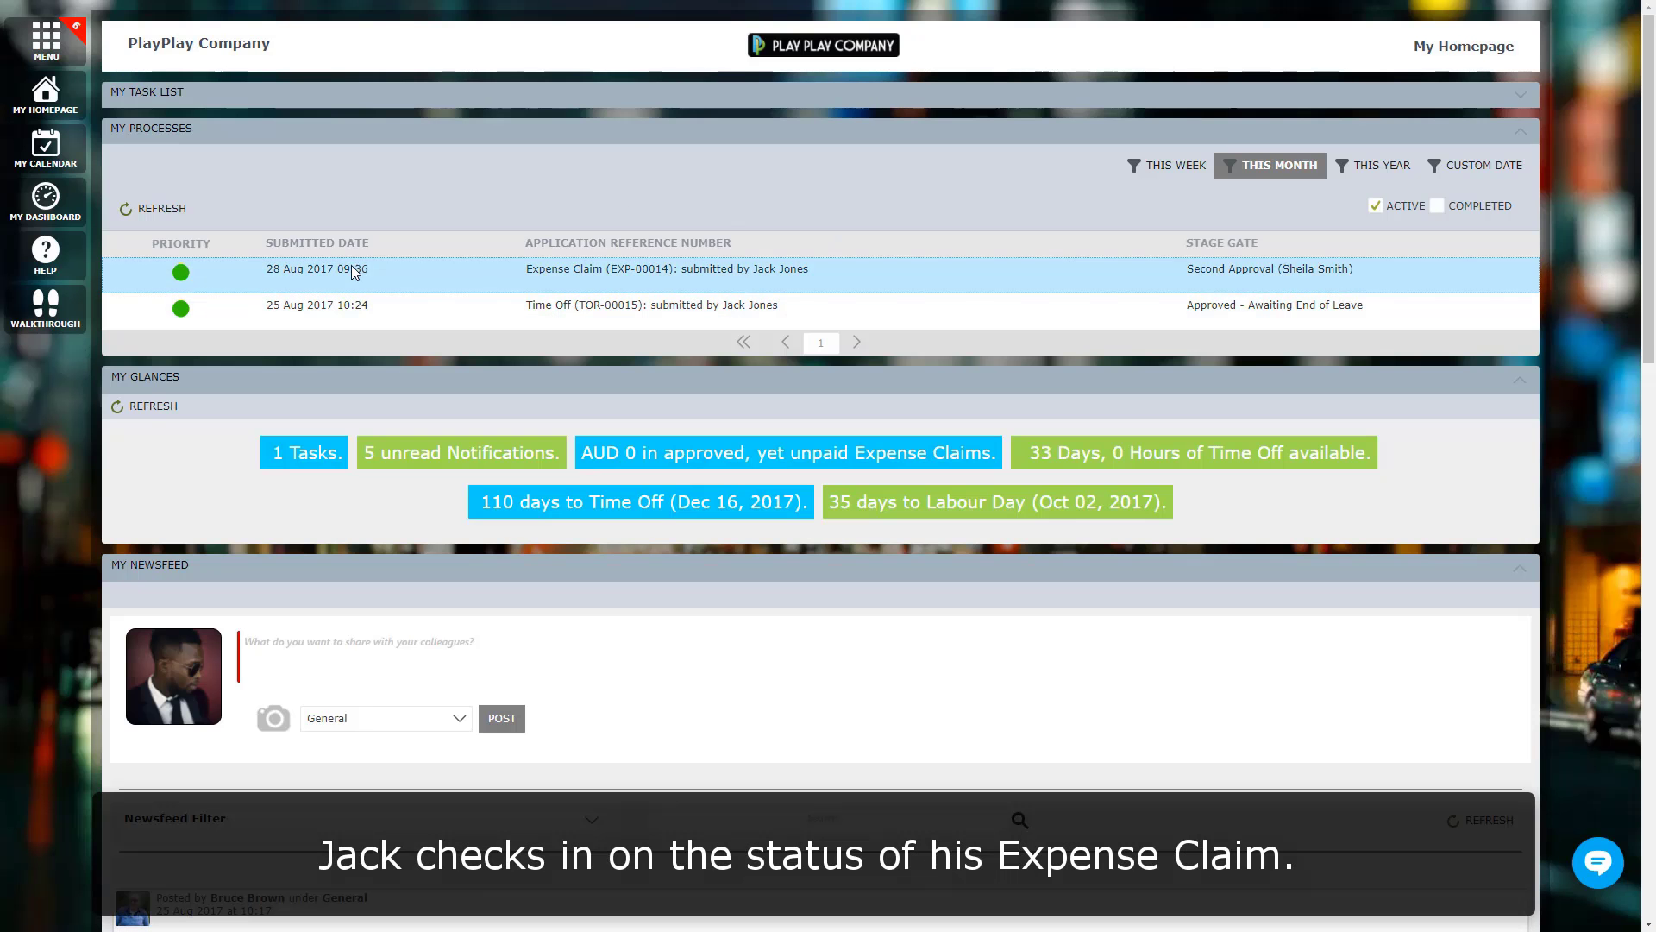
pyautogui.click(246, 214)
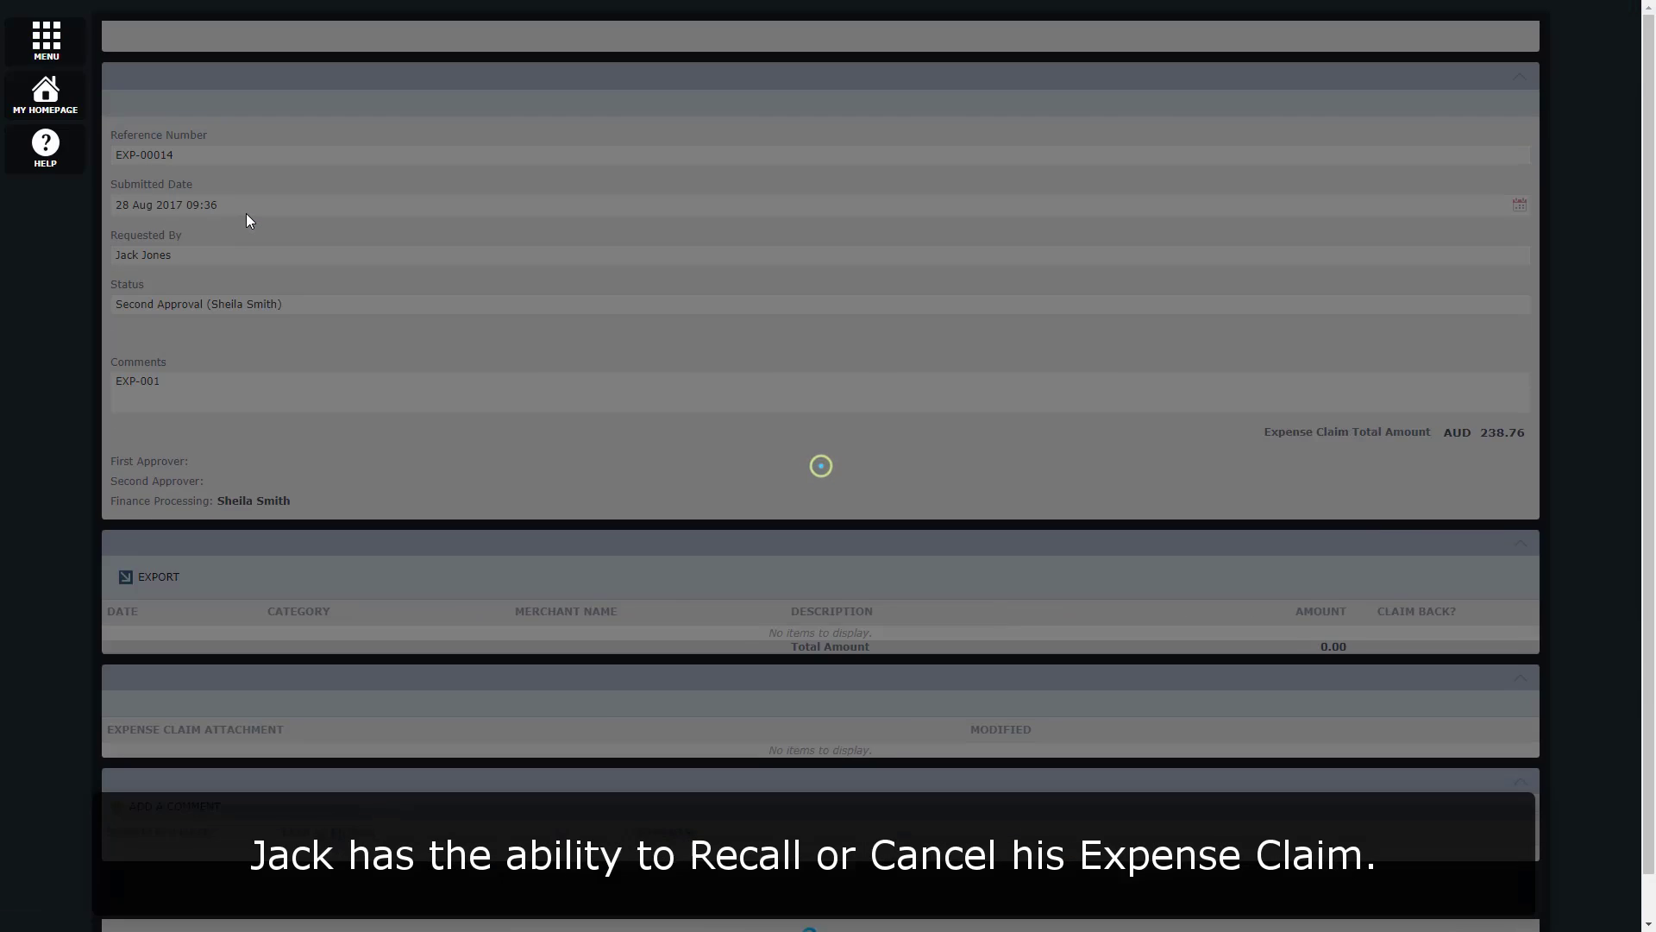
pyautogui.scroll(-4, 427, 737)
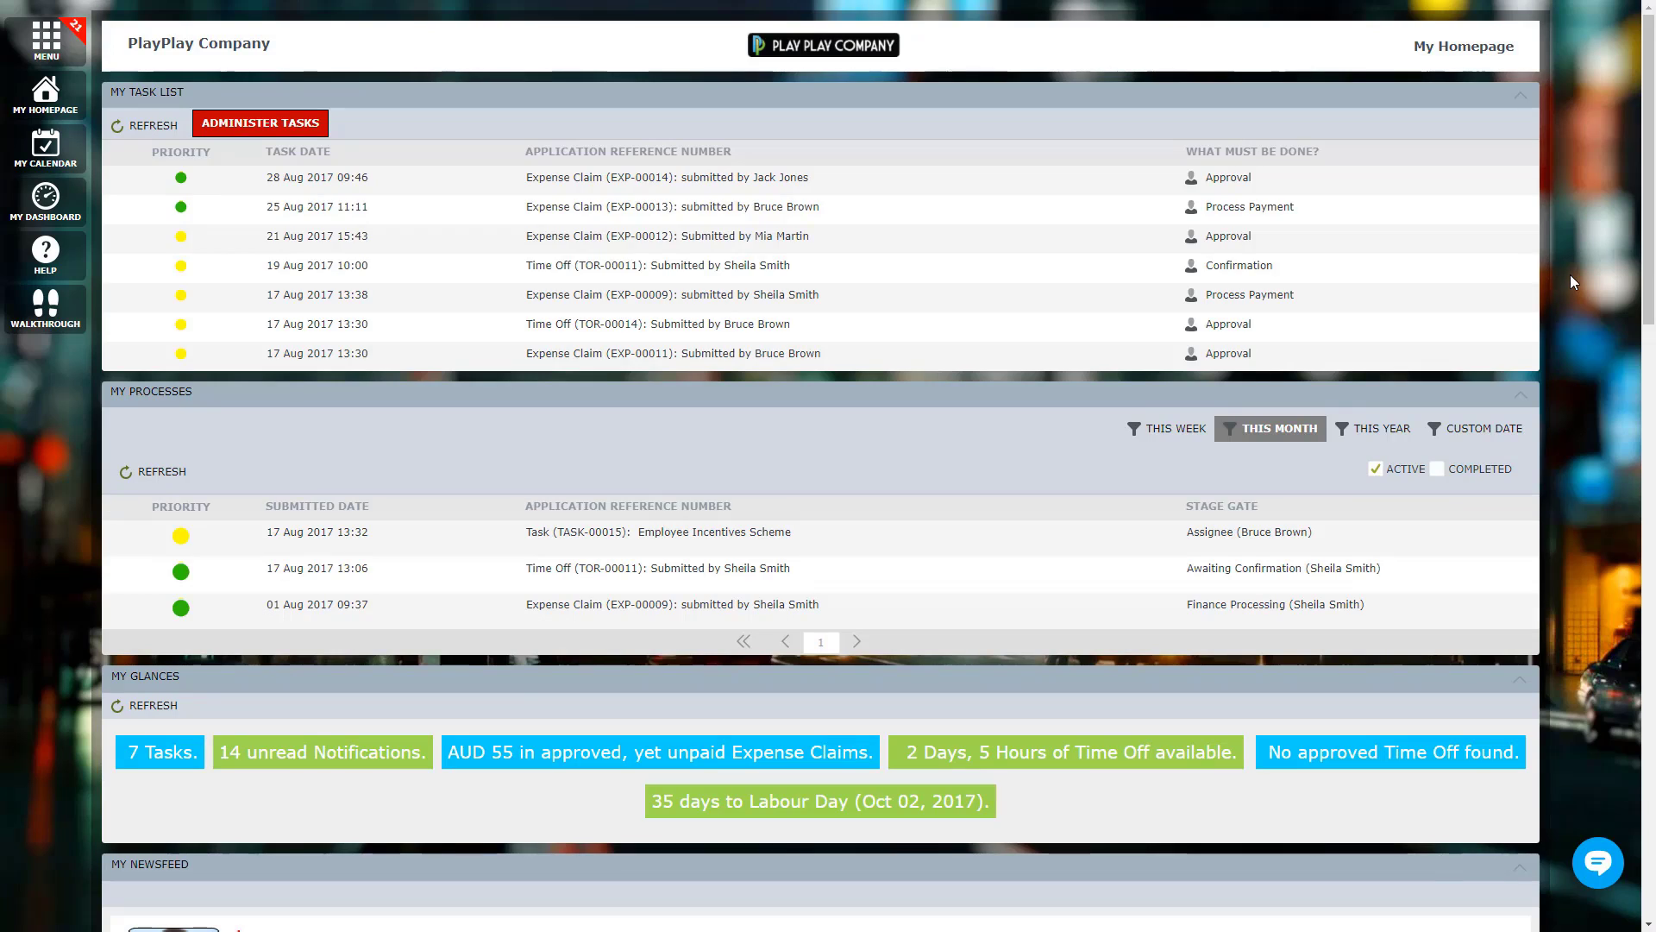
# Step: Open the 28 Aug 2017 expense claim approval task from the second approver's task list and go to its available actions
pyautogui.click(1043, 189)
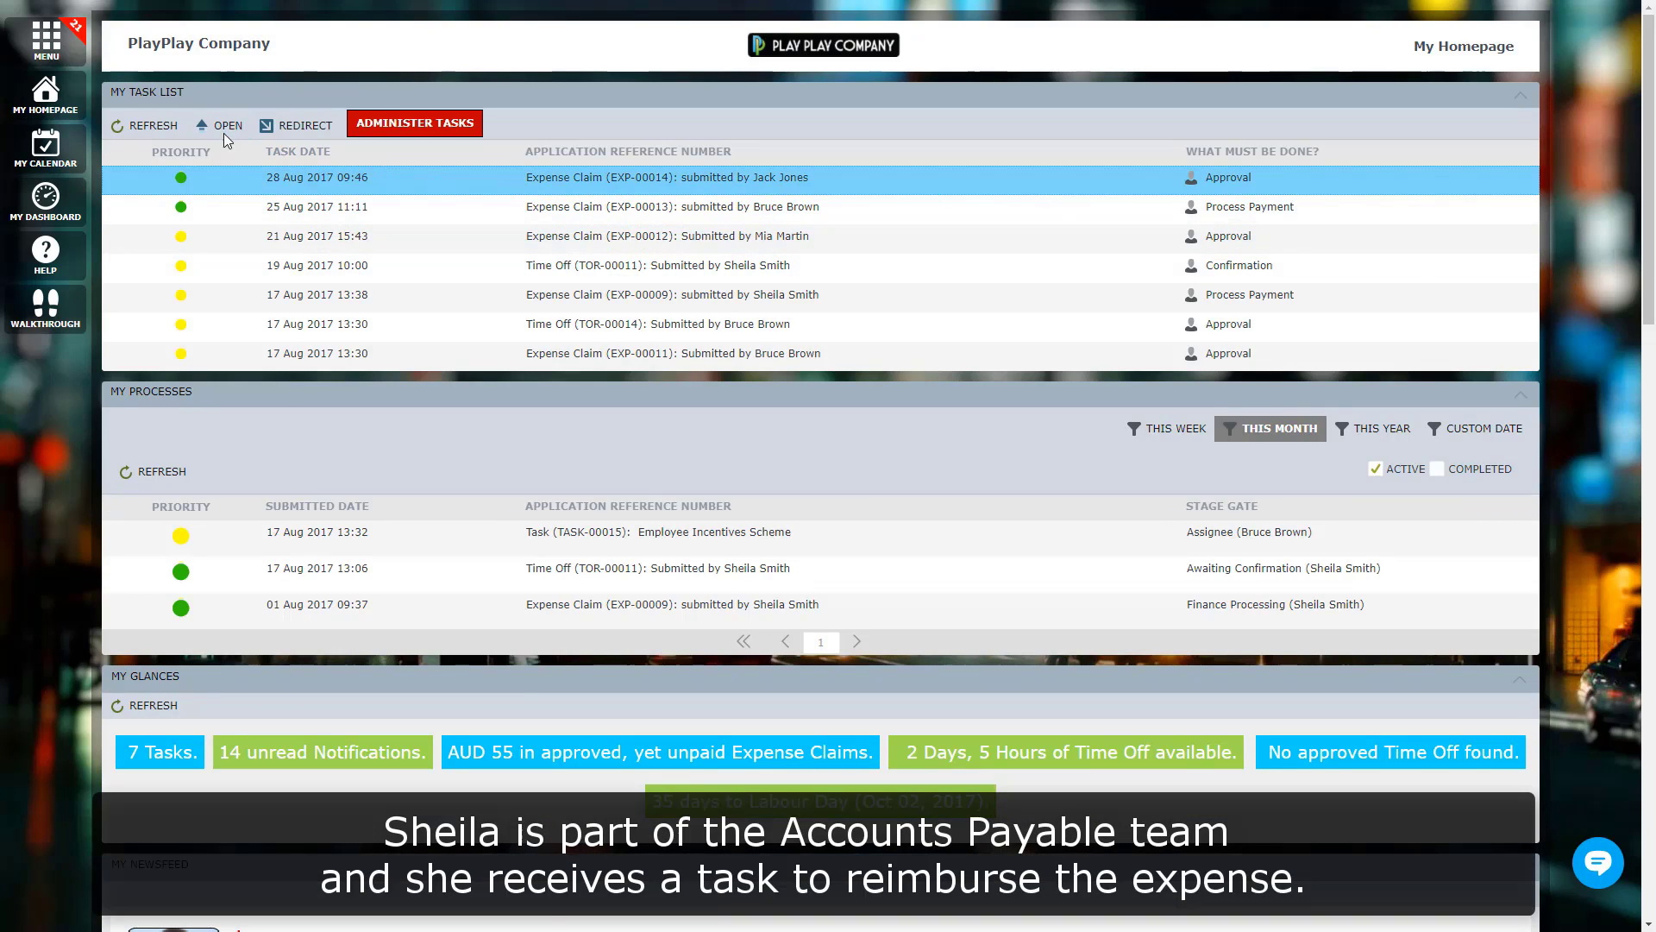
pyautogui.click(223, 128)
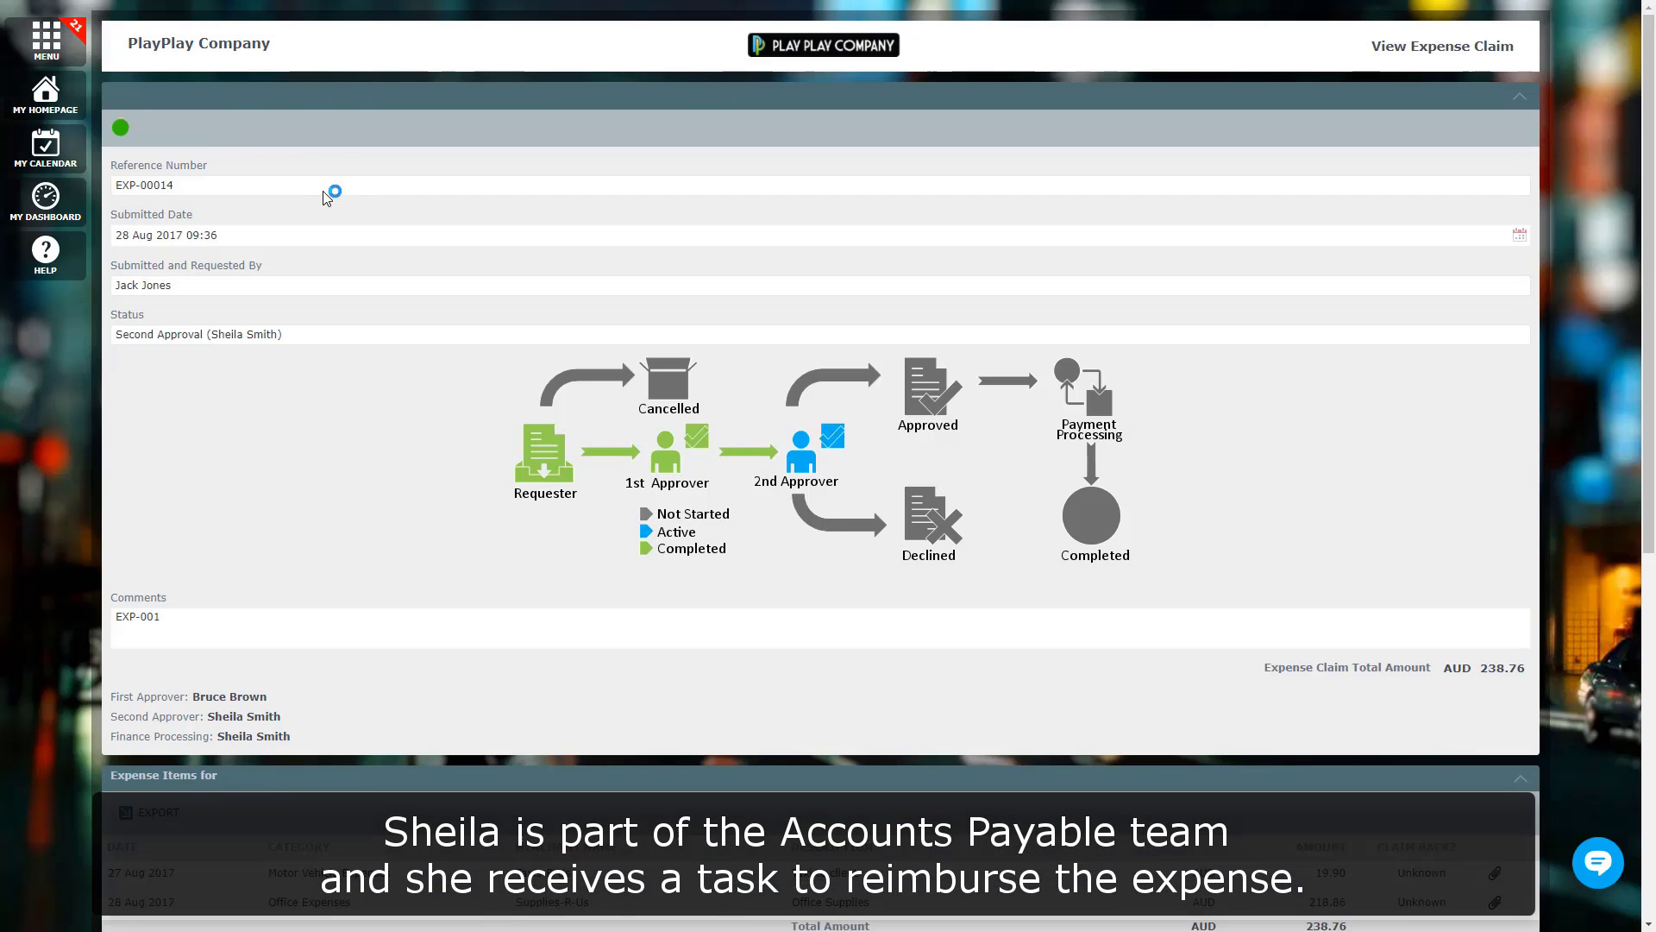
pyautogui.scroll(-7, 665, 361)
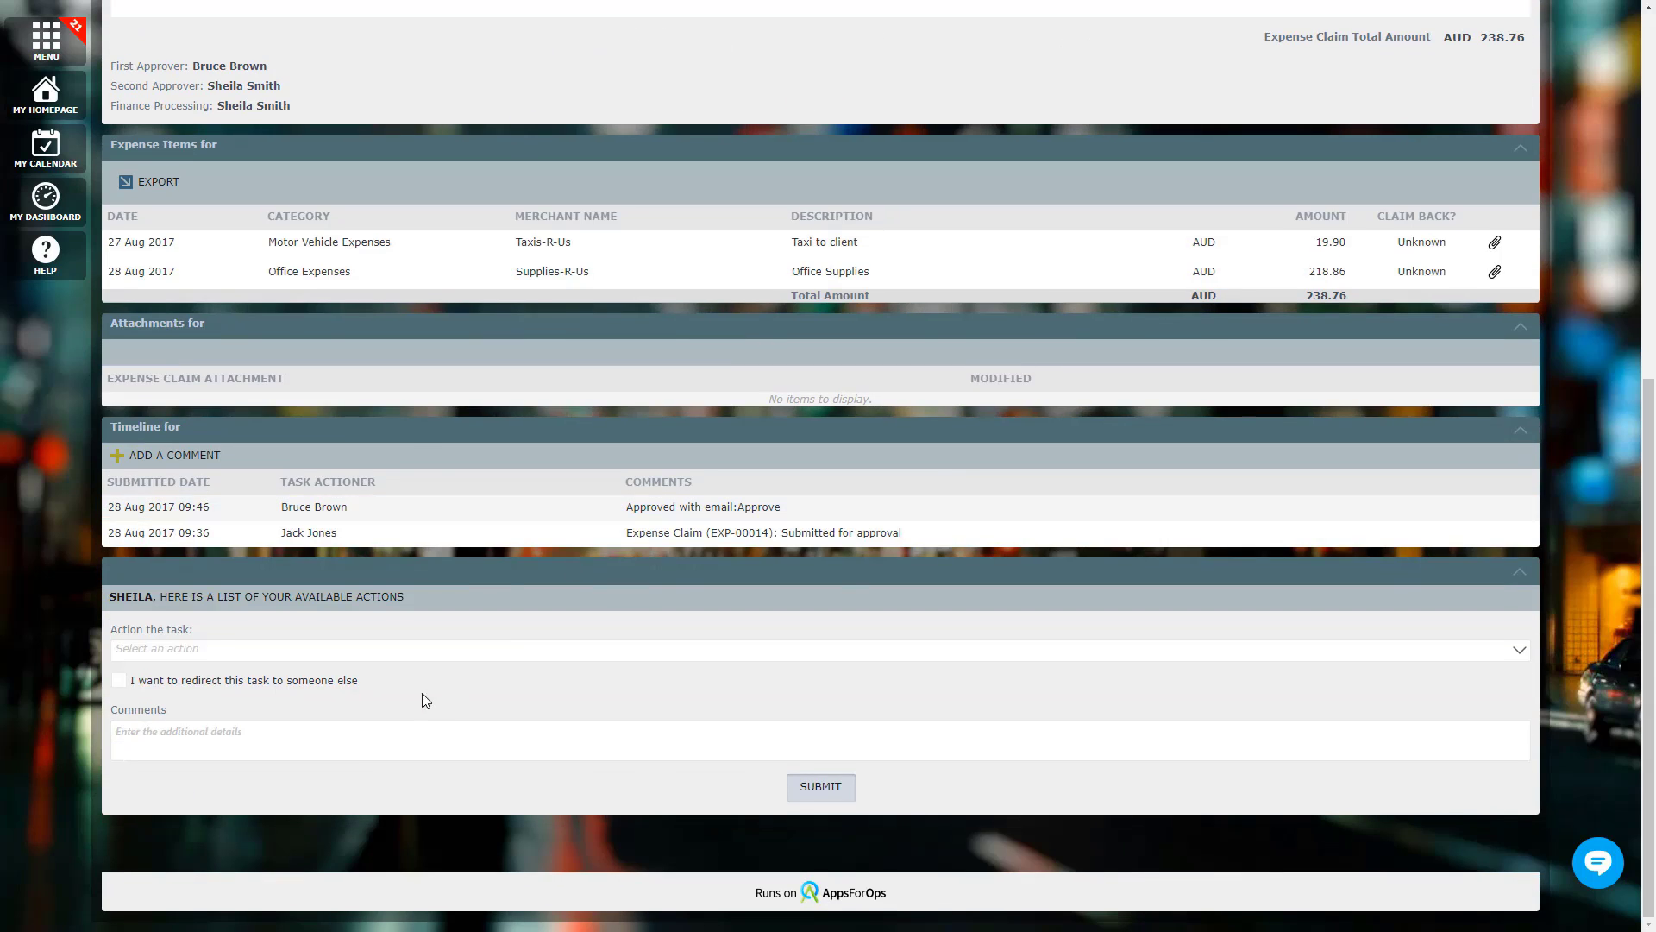
# Step: Action the claim as "Approve" with the comment "Processed", submit it, and dismiss the confirmation
pyautogui.click(380, 654)
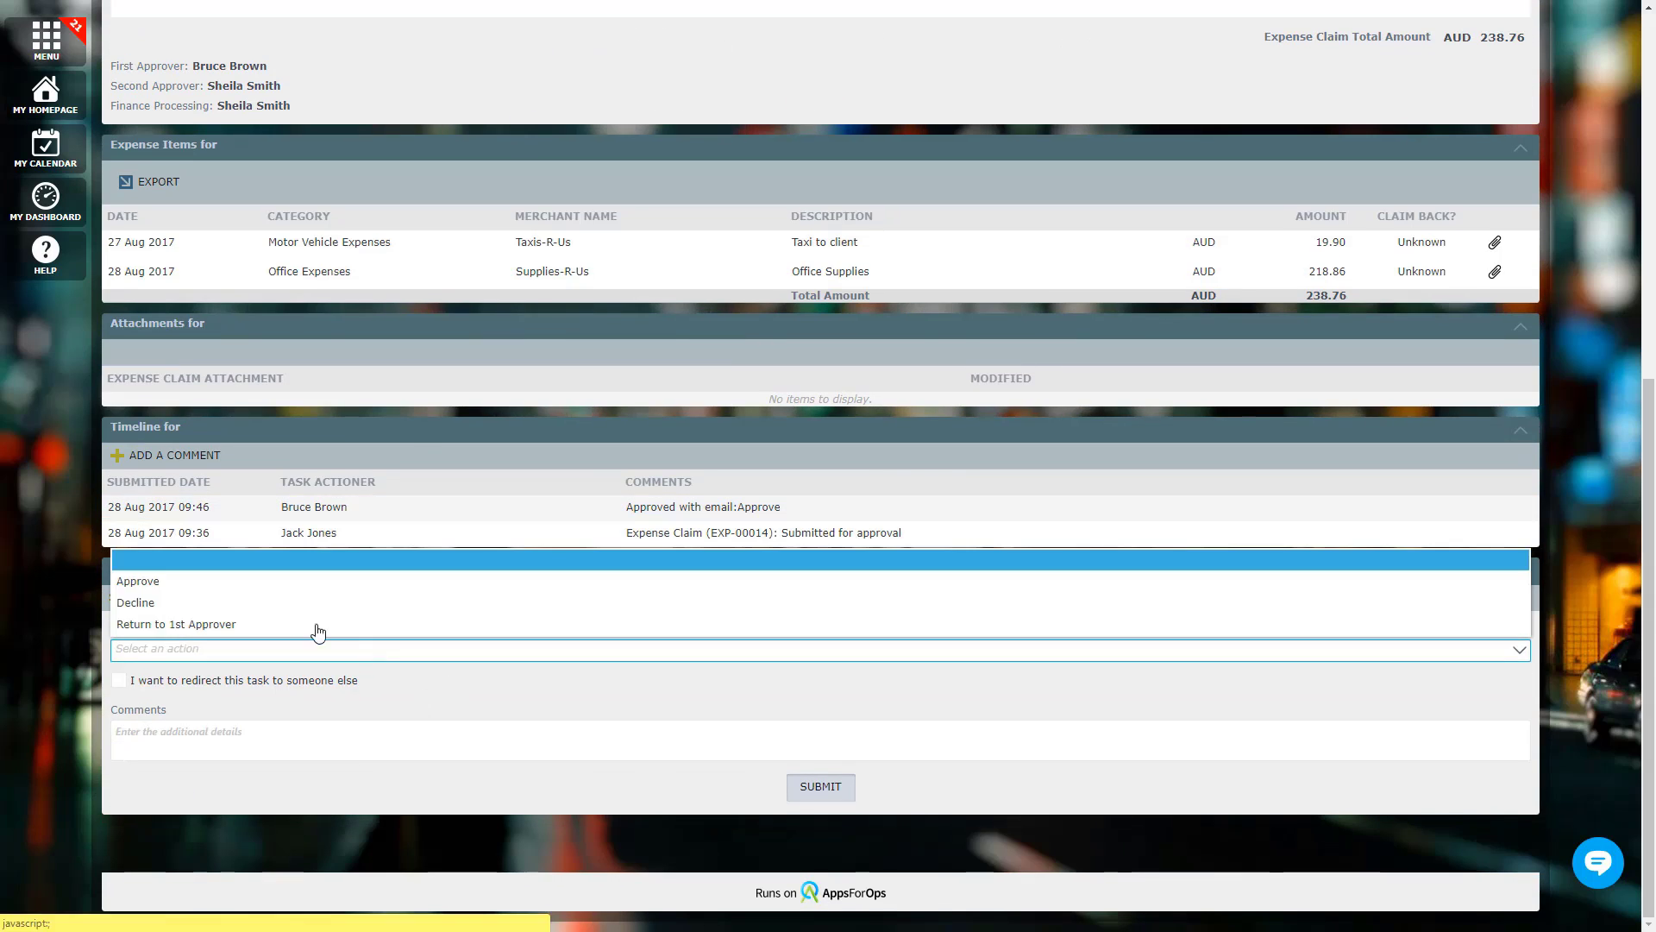
pyautogui.click(200, 587)
pyautogui.click(217, 744)
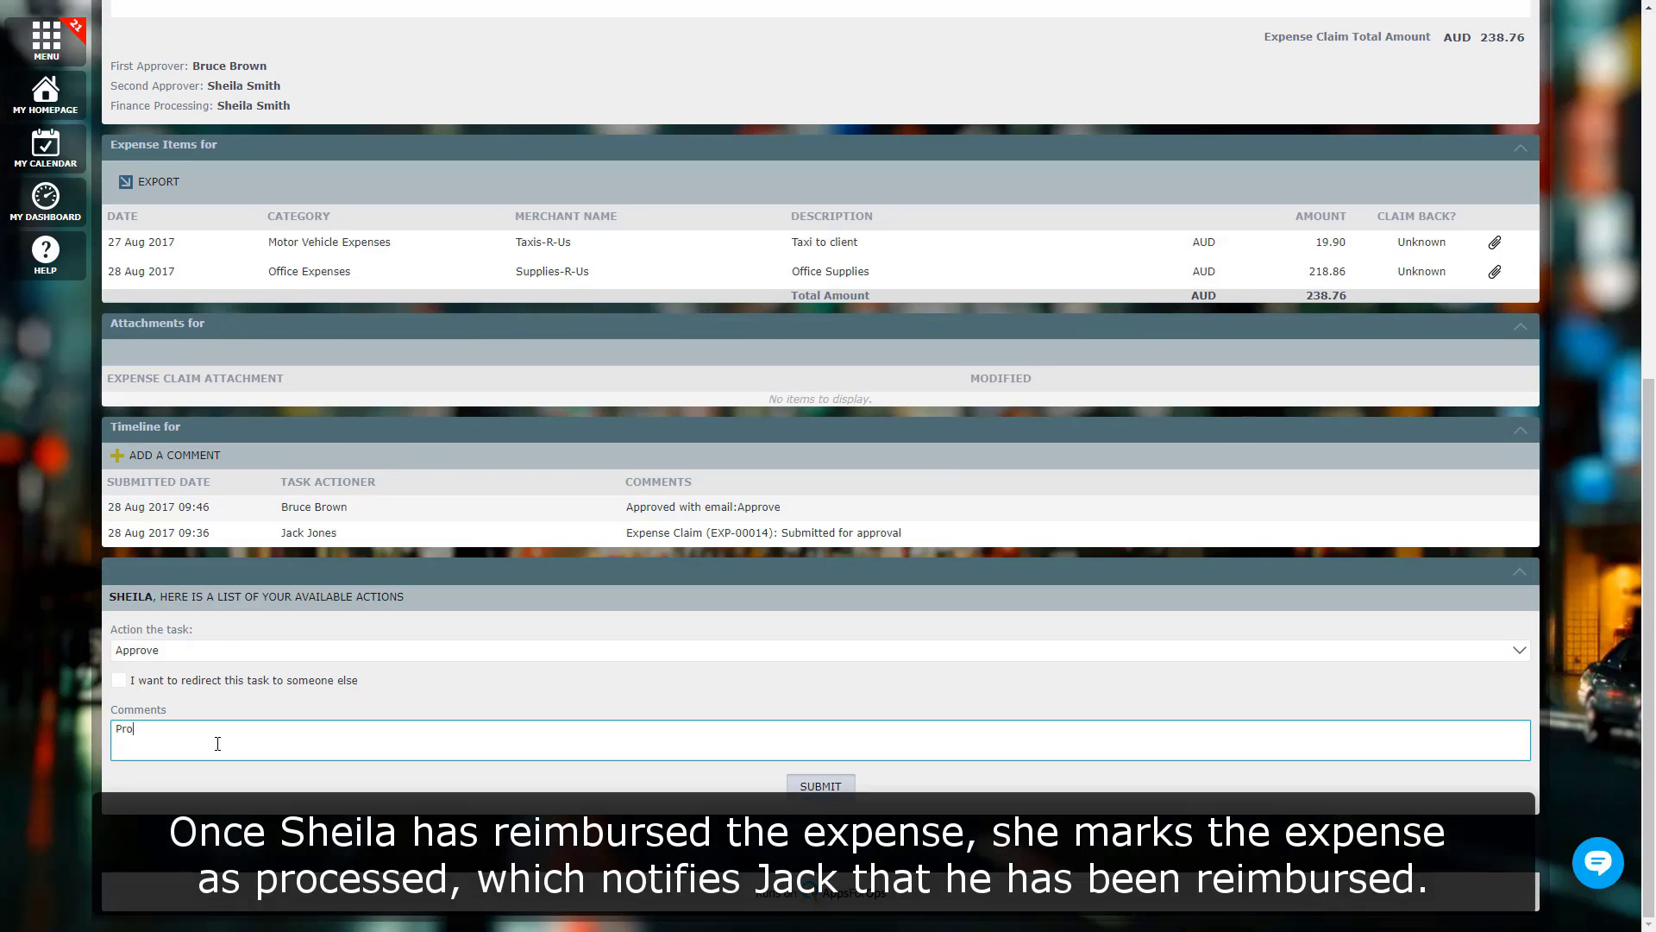
pyautogui.click(835, 788)
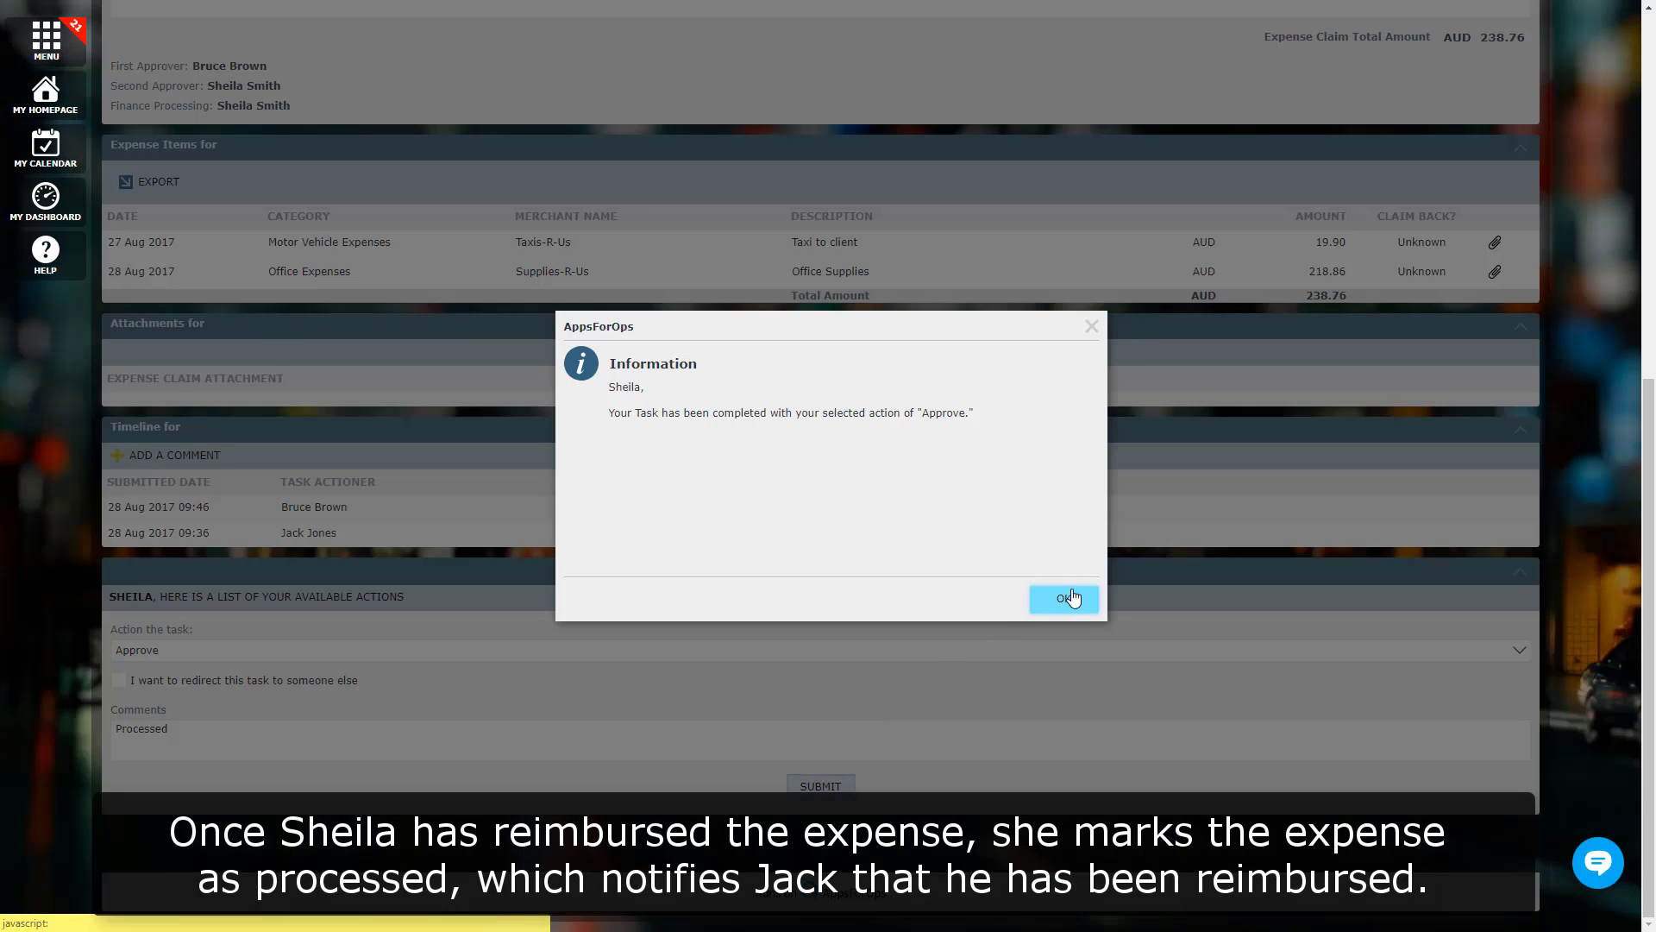
pyautogui.click(1066, 599)
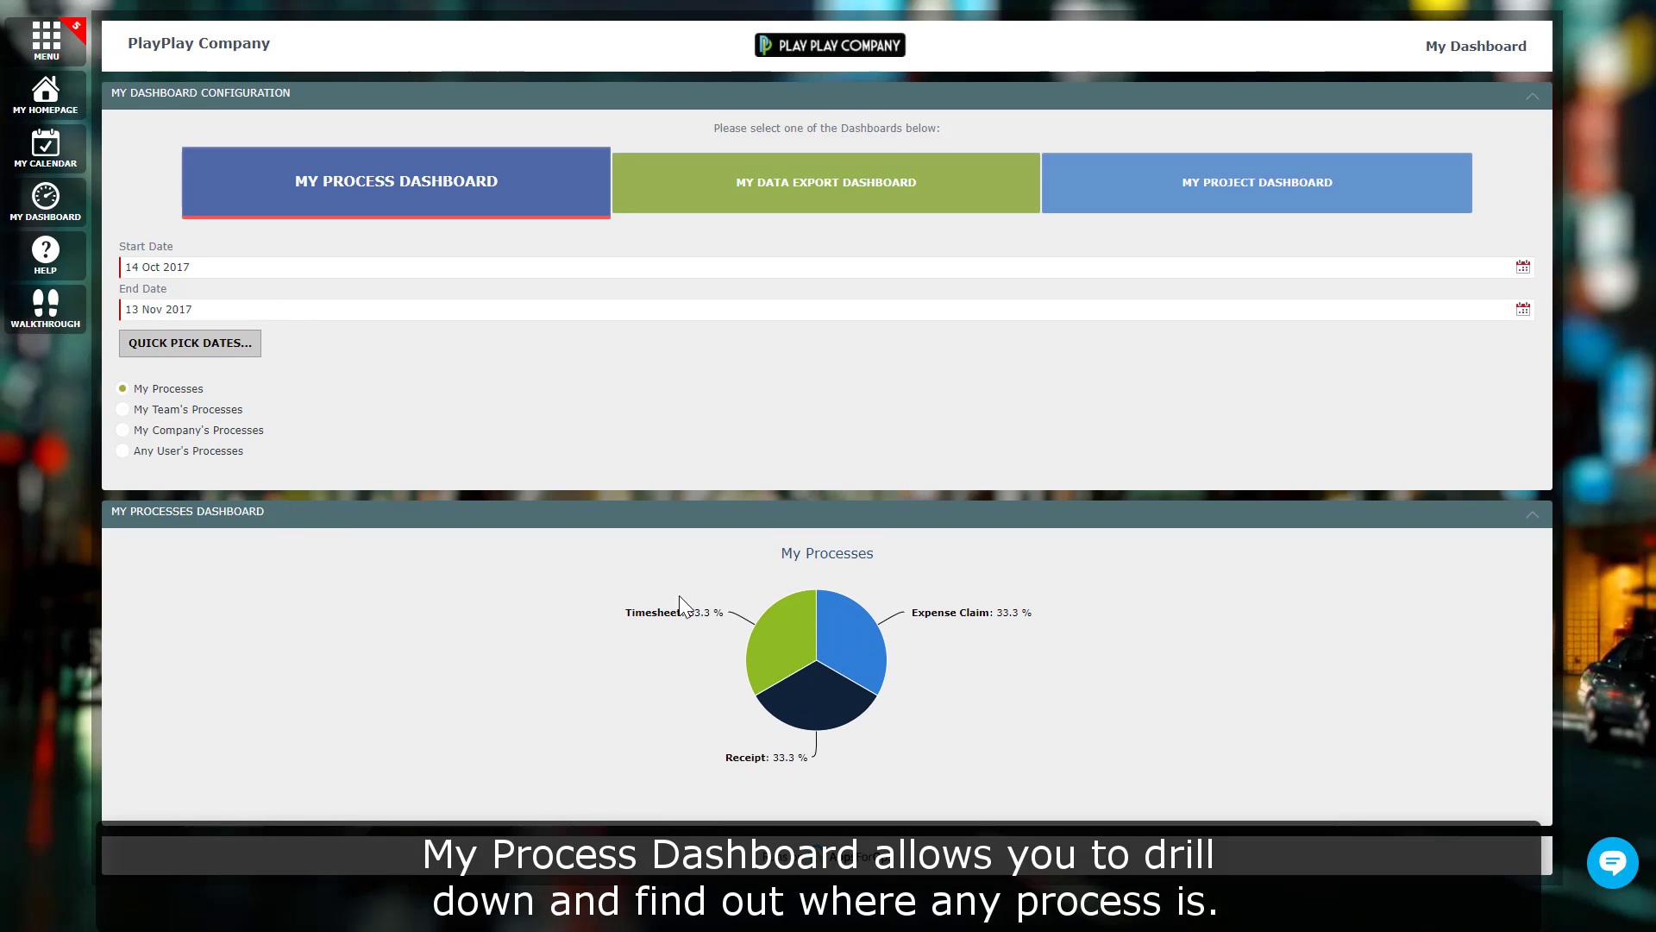
# Step: In My Process Dashboard, drill into the Expense Claim share of the chart and examine its stage gates and process instances
pyautogui.click(856, 626)
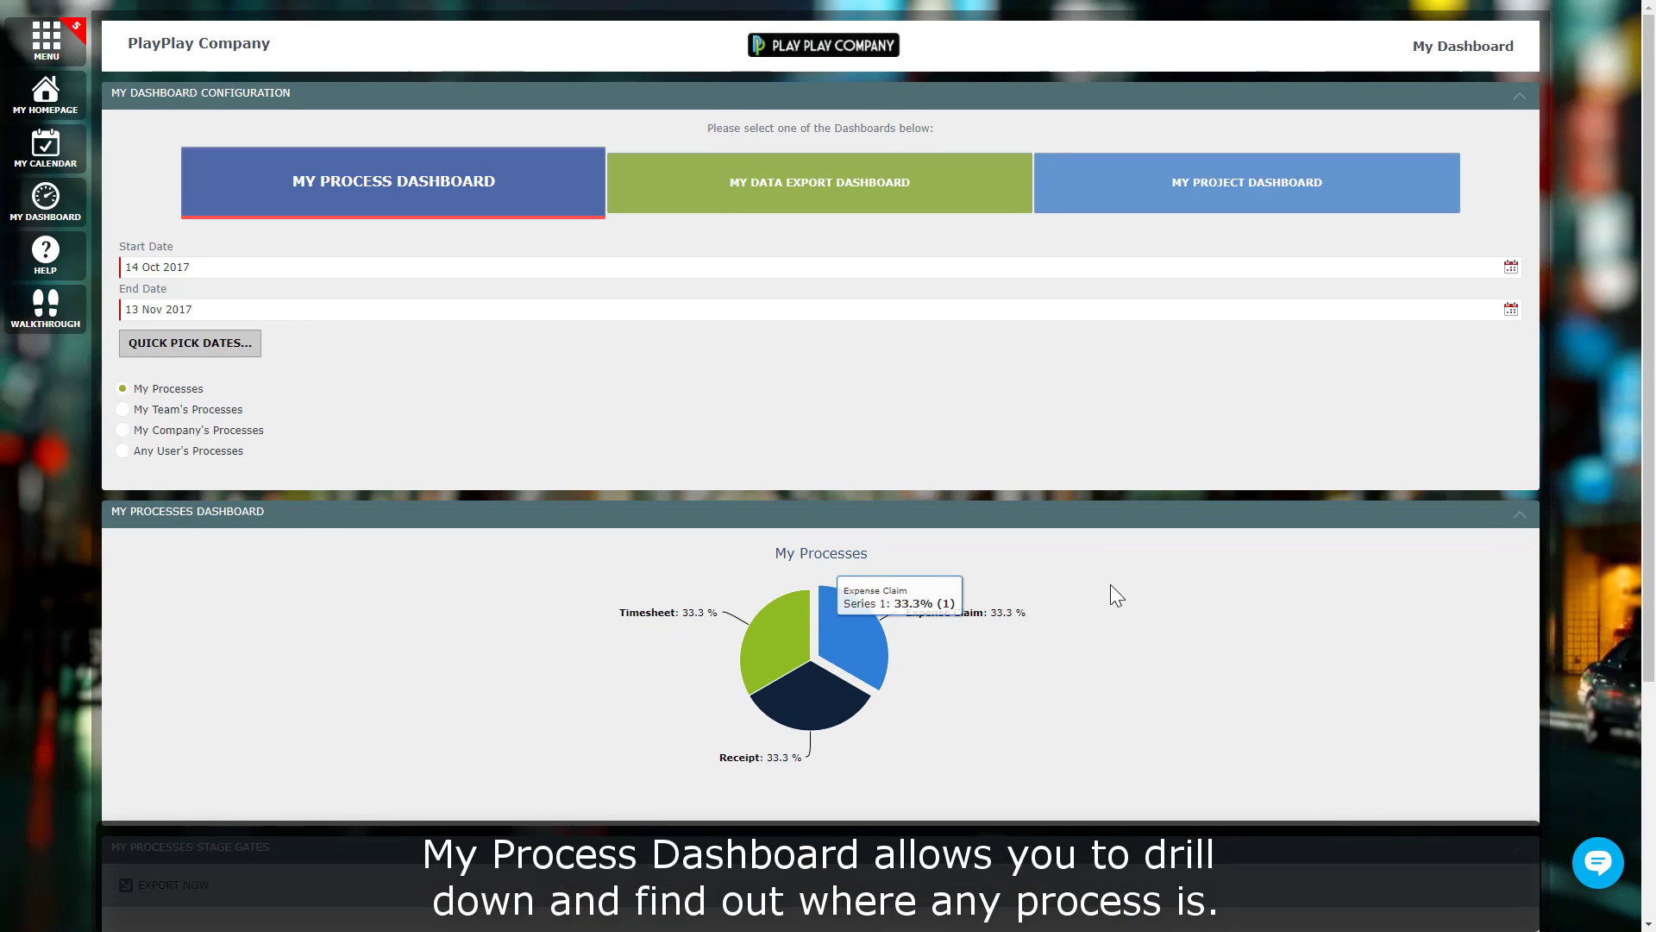
pyautogui.scroll(-4, 1110, 584)
pyautogui.scroll(-2, 1136, 630)
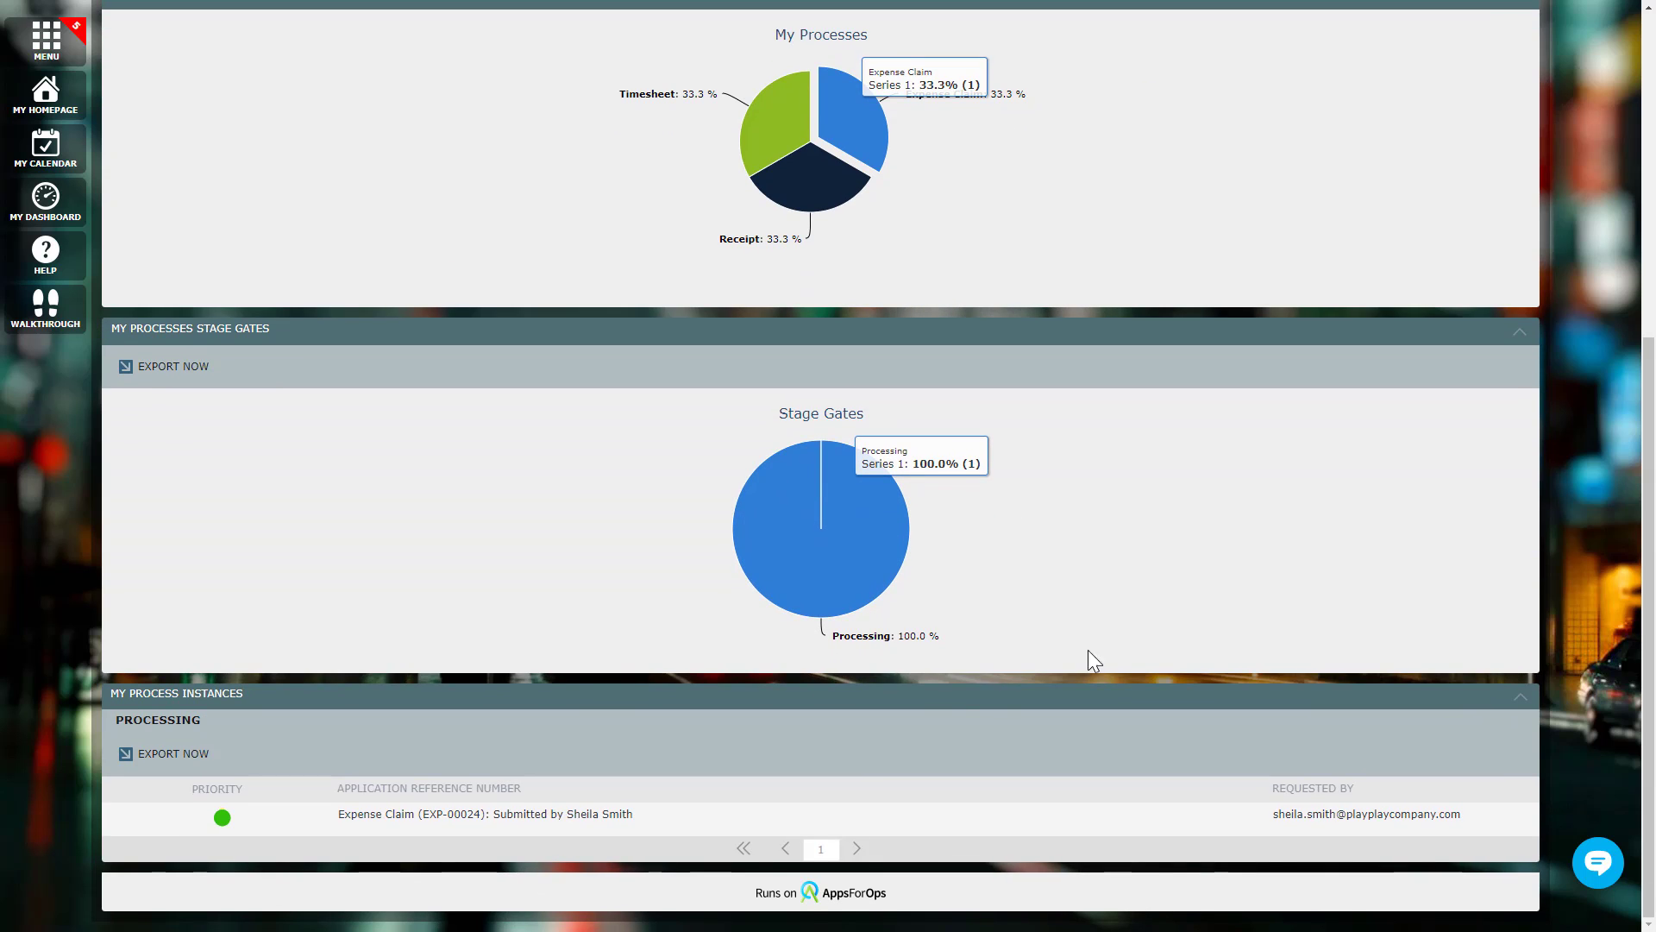
pyautogui.scroll(6, 994, 733)
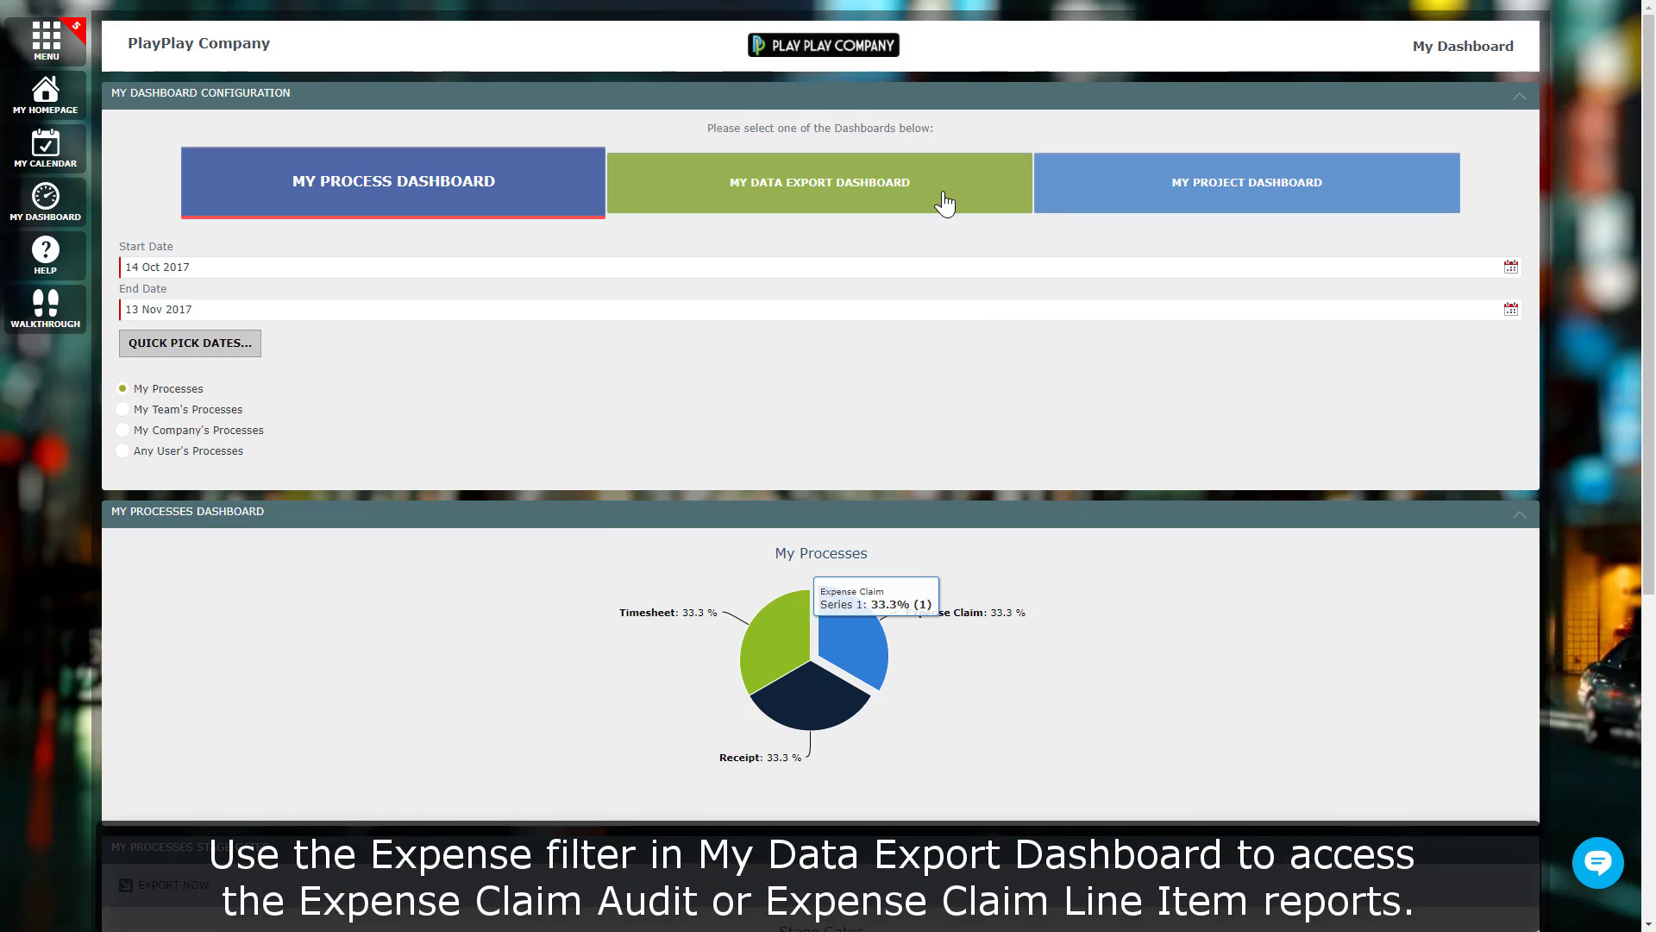
# Step: In My Data Export Dashboard, filter the reports by Expense and view the Expense Claim Audit and both Expense Claim Line Items reports
pyautogui.click(949, 206)
pyautogui.click(1099, 337)
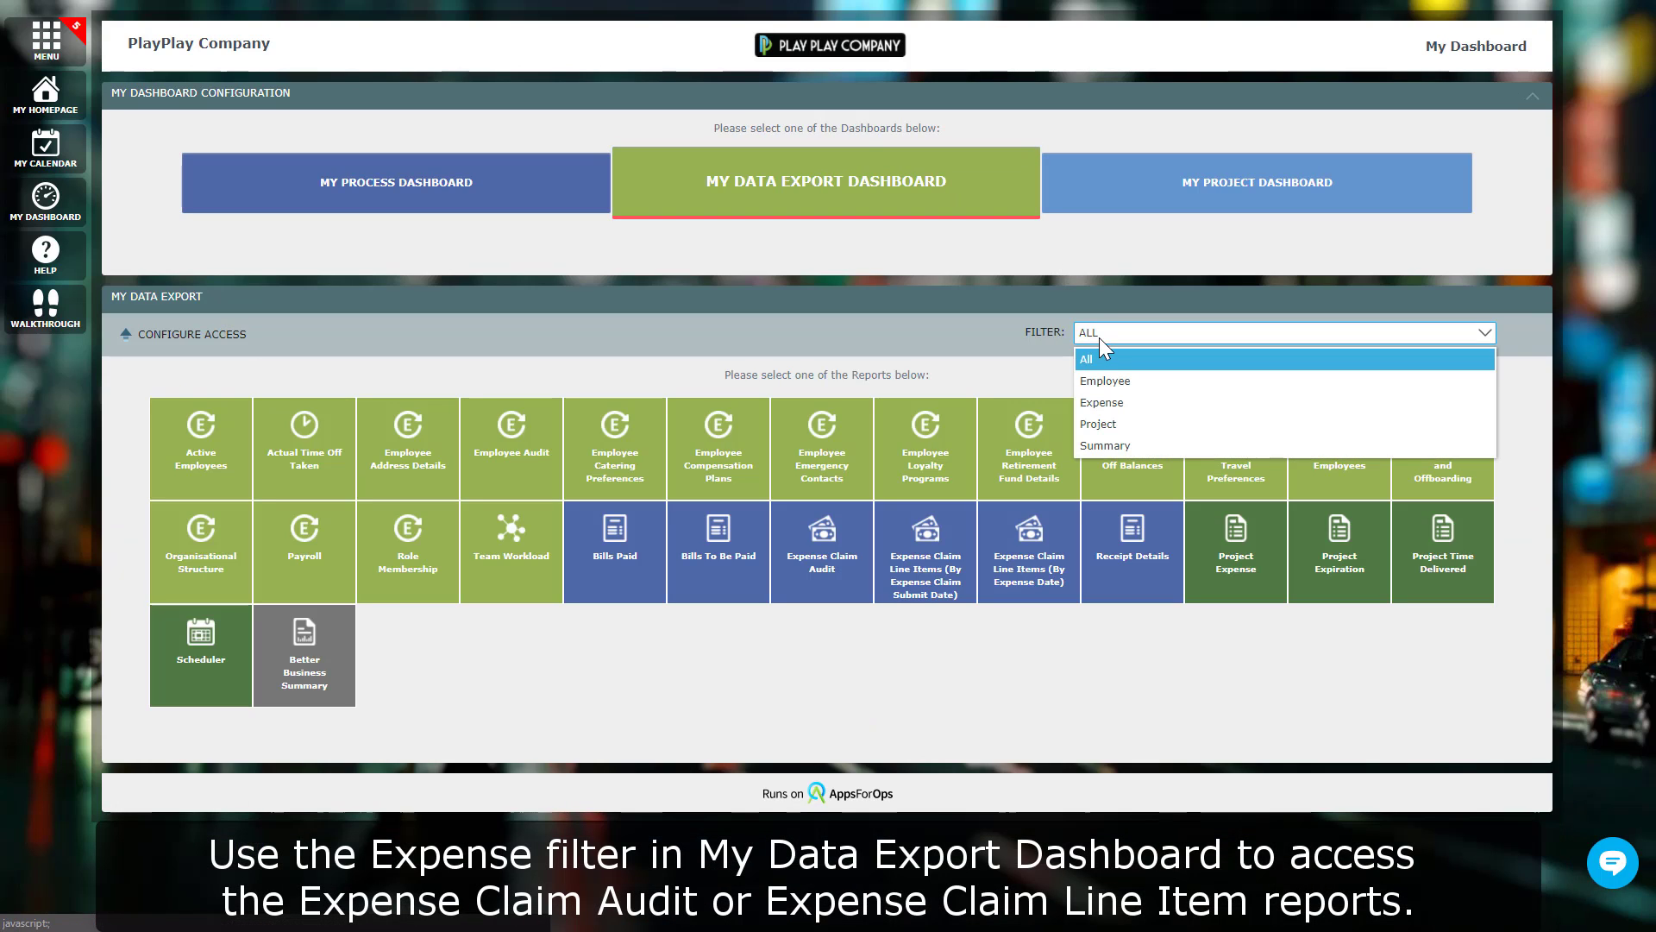
pyautogui.click(1104, 395)
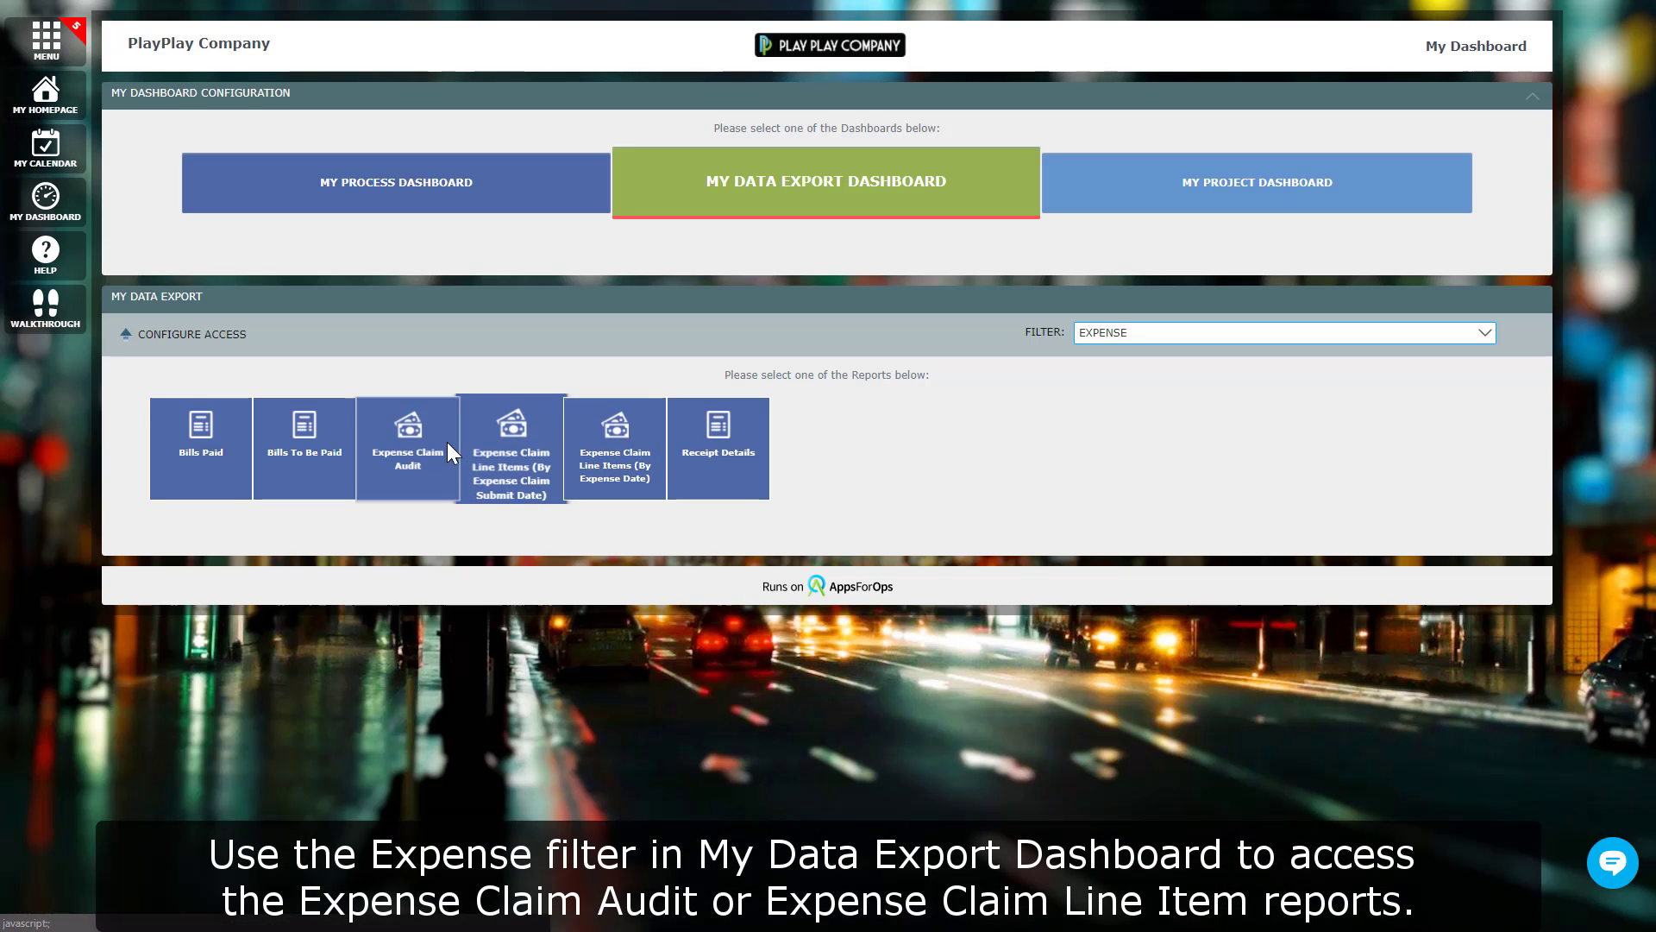
pyautogui.click(409, 443)
pyautogui.click(525, 471)
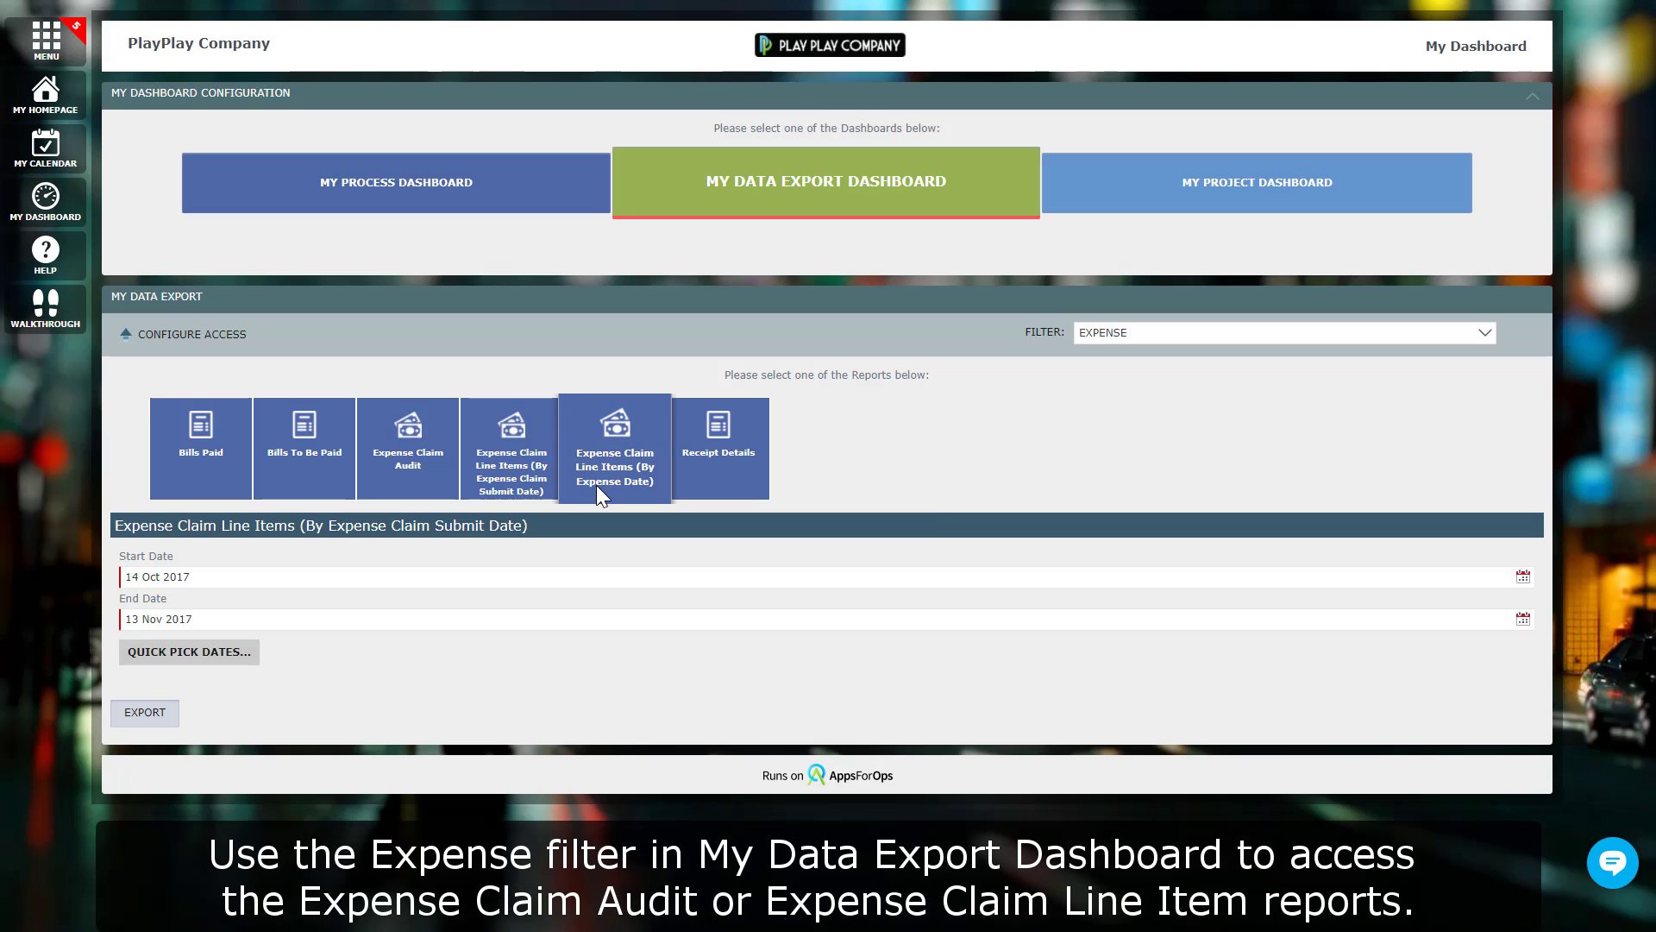
pyautogui.click(602, 485)
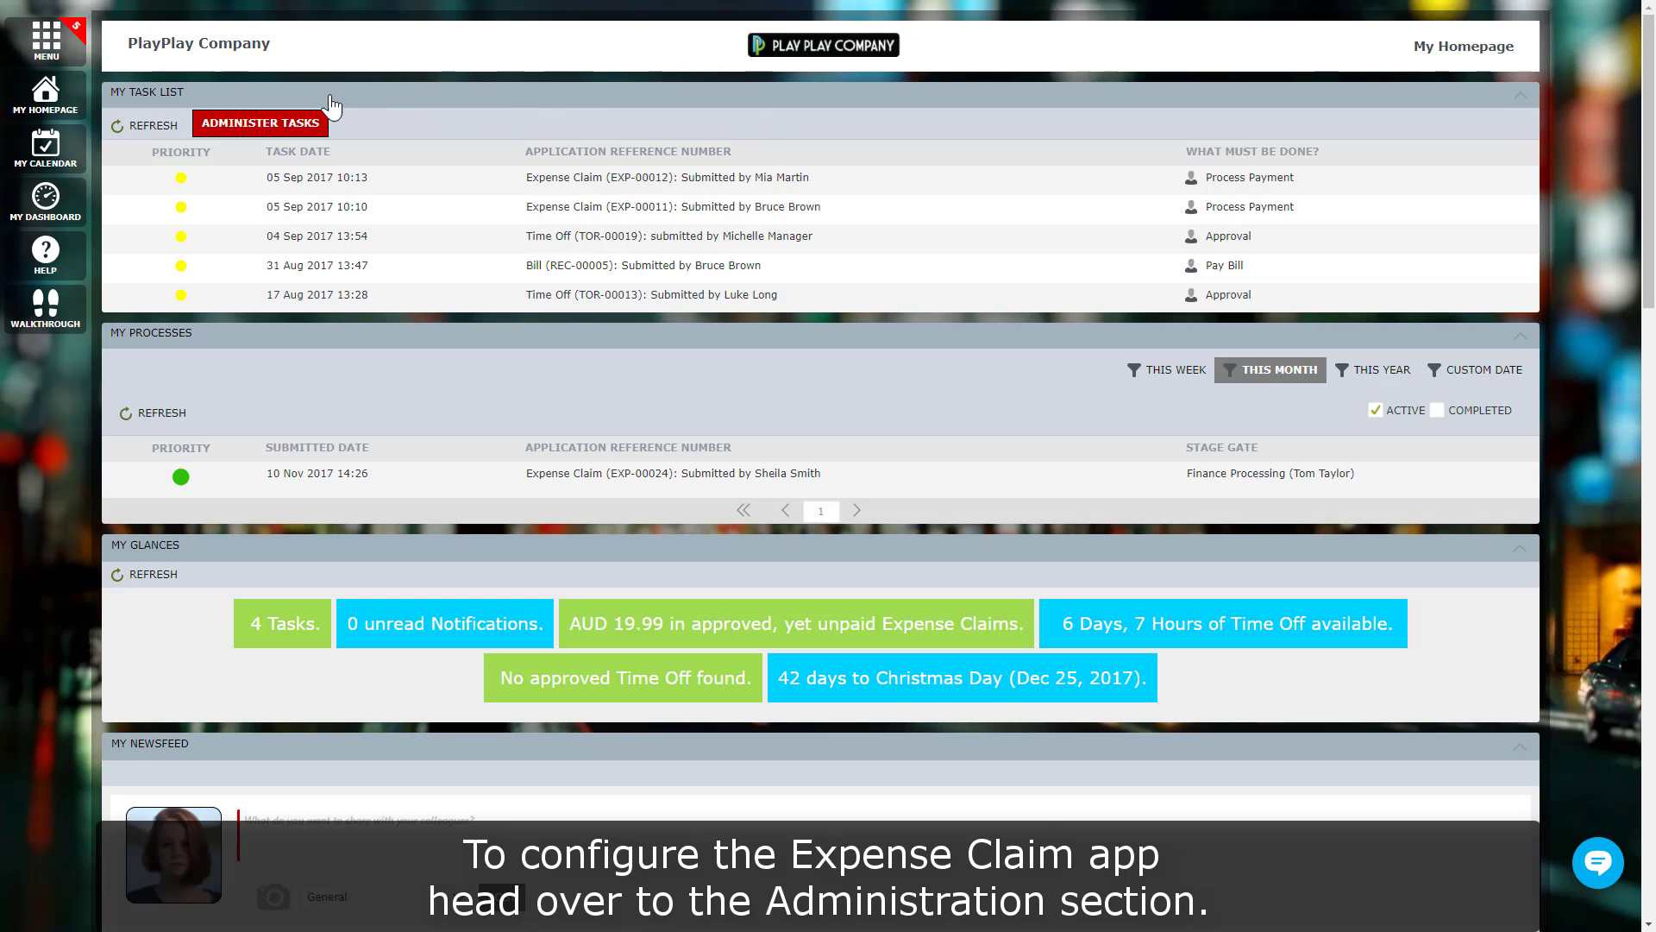
# Step: In Administration, filter by Expense Claim, open Expense Claim Configuration, and review its currency, travel rate, payment processing and approval settings
pyautogui.click(53, 45)
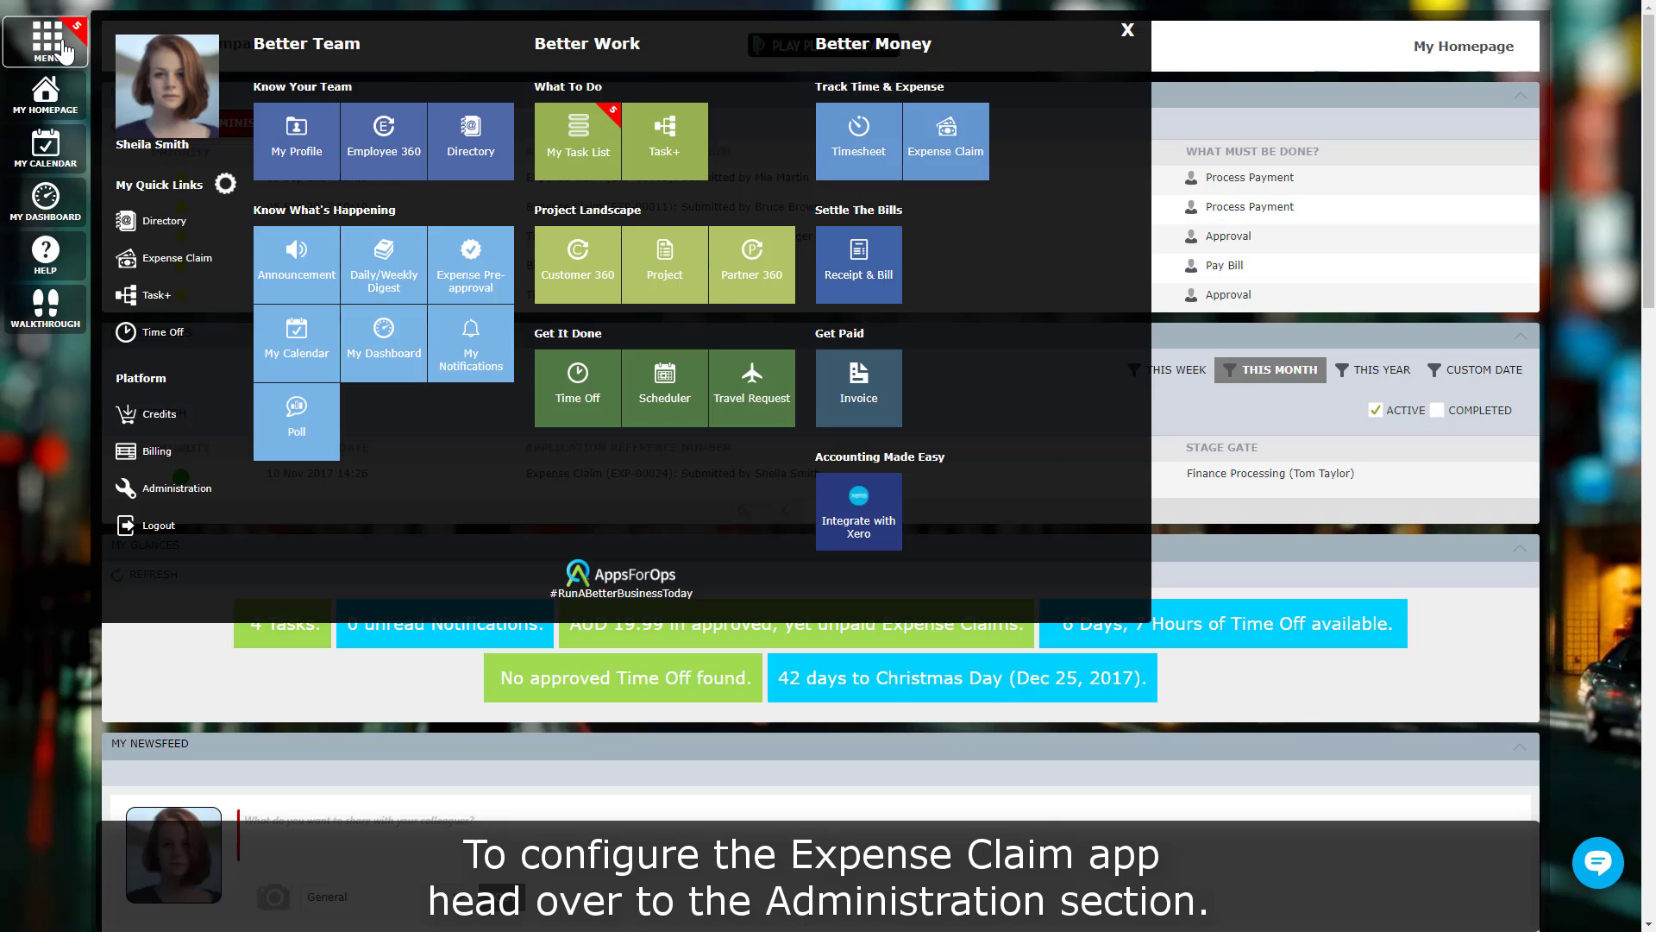
pyautogui.click(157, 485)
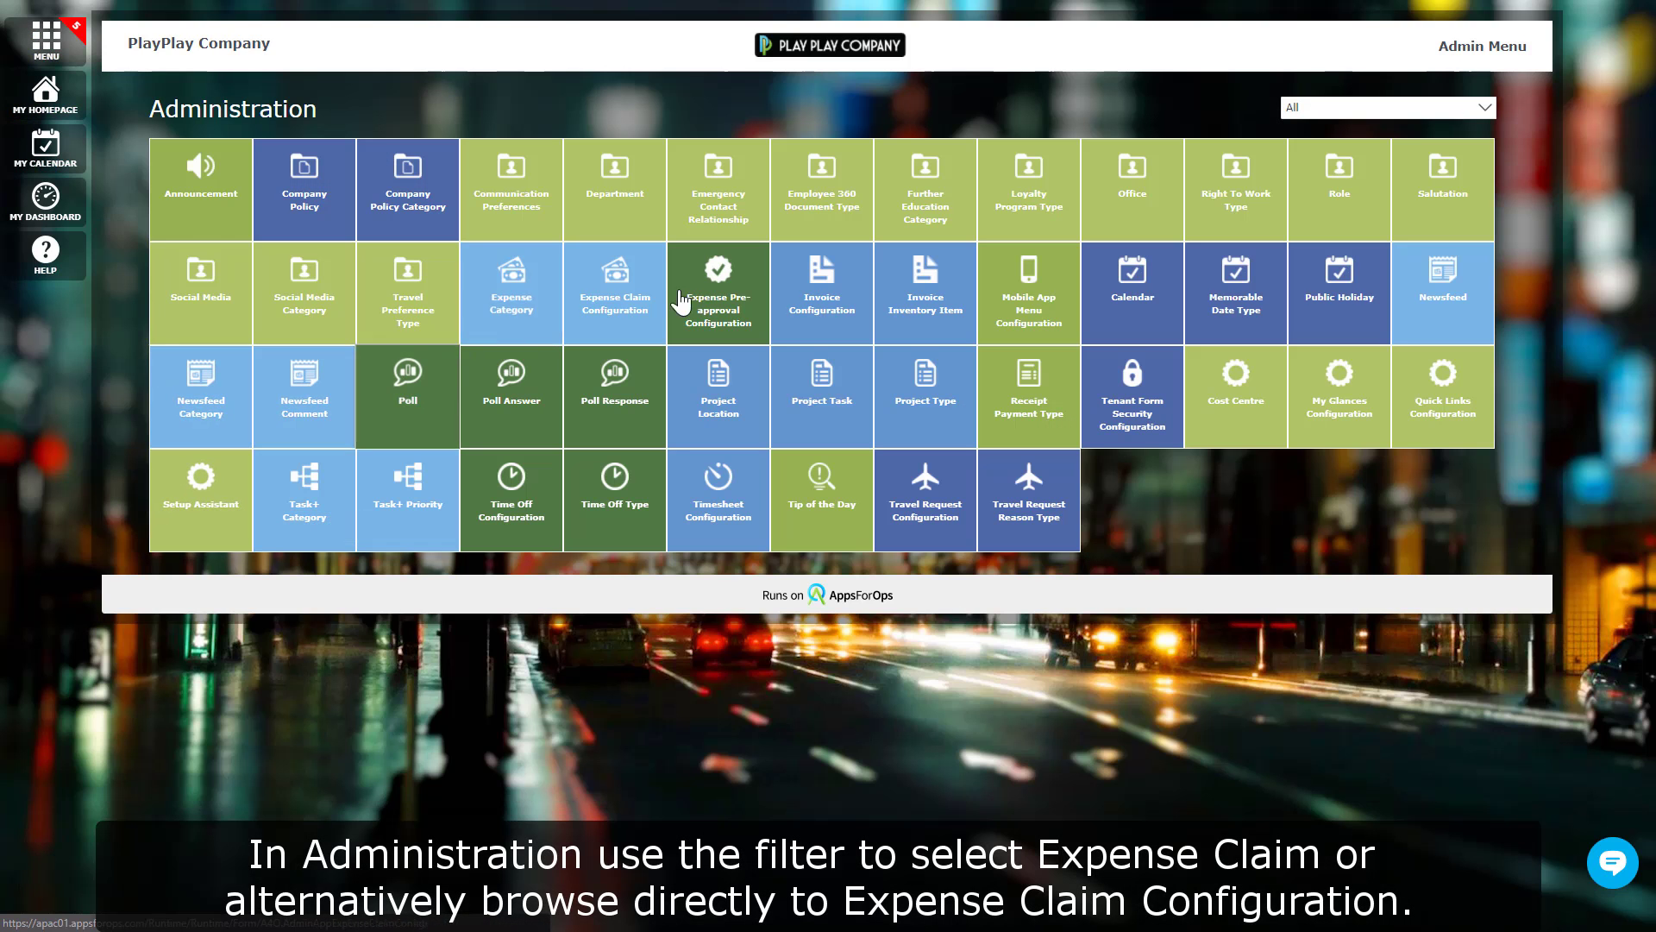
pyautogui.click(1361, 110)
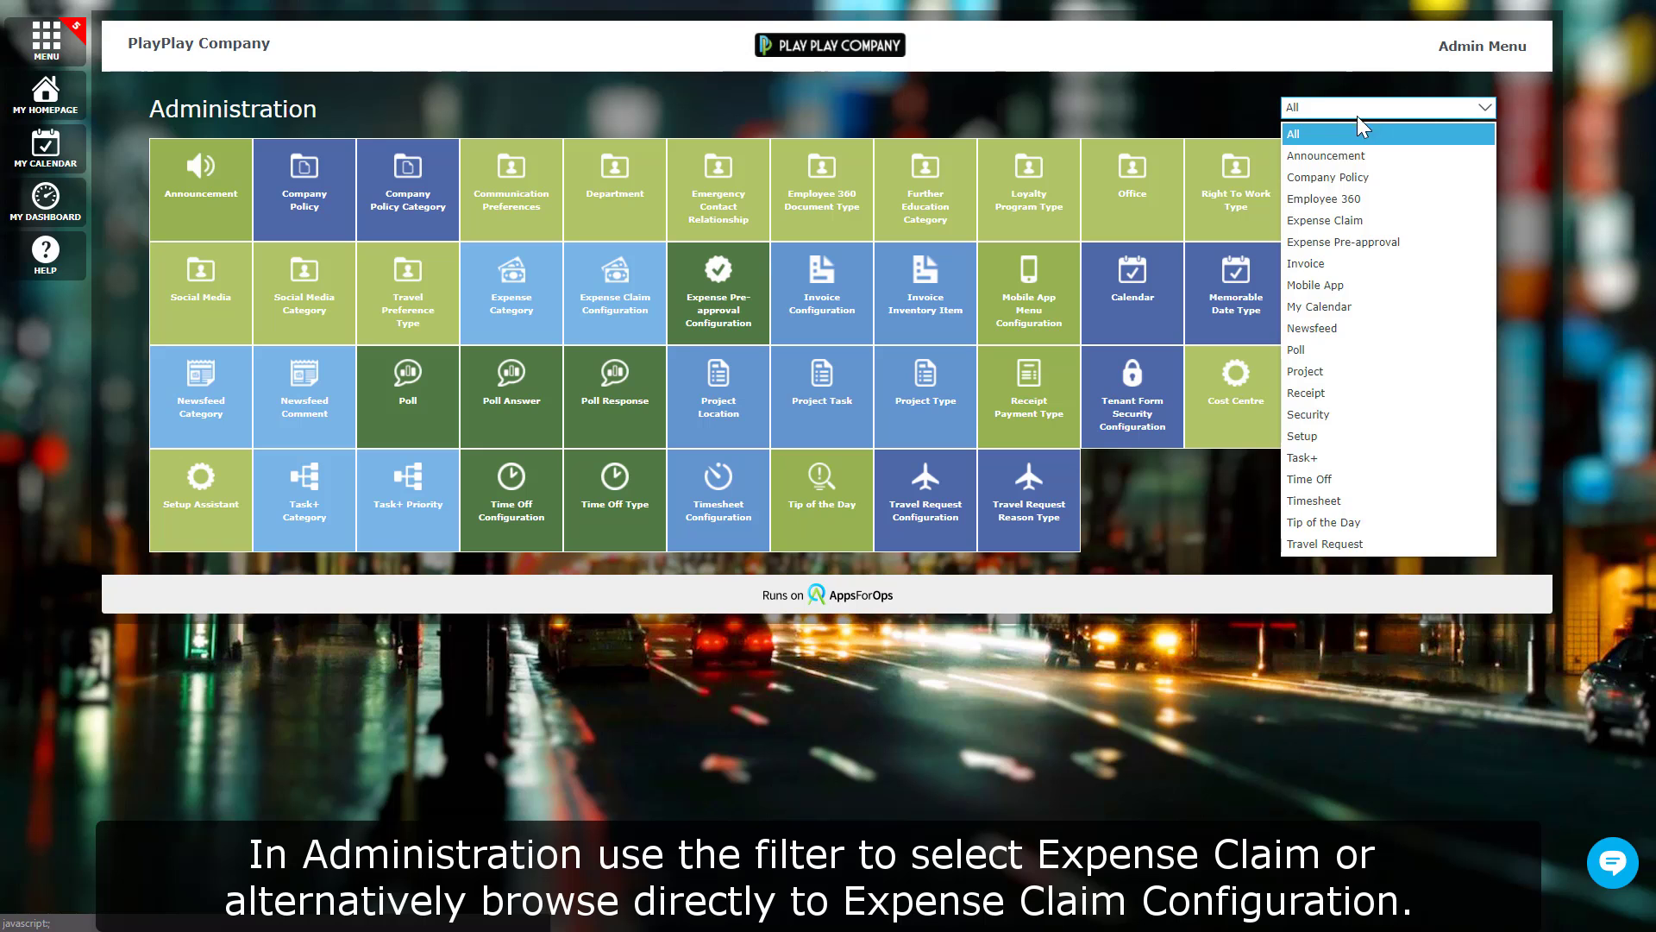
pyautogui.click(1342, 222)
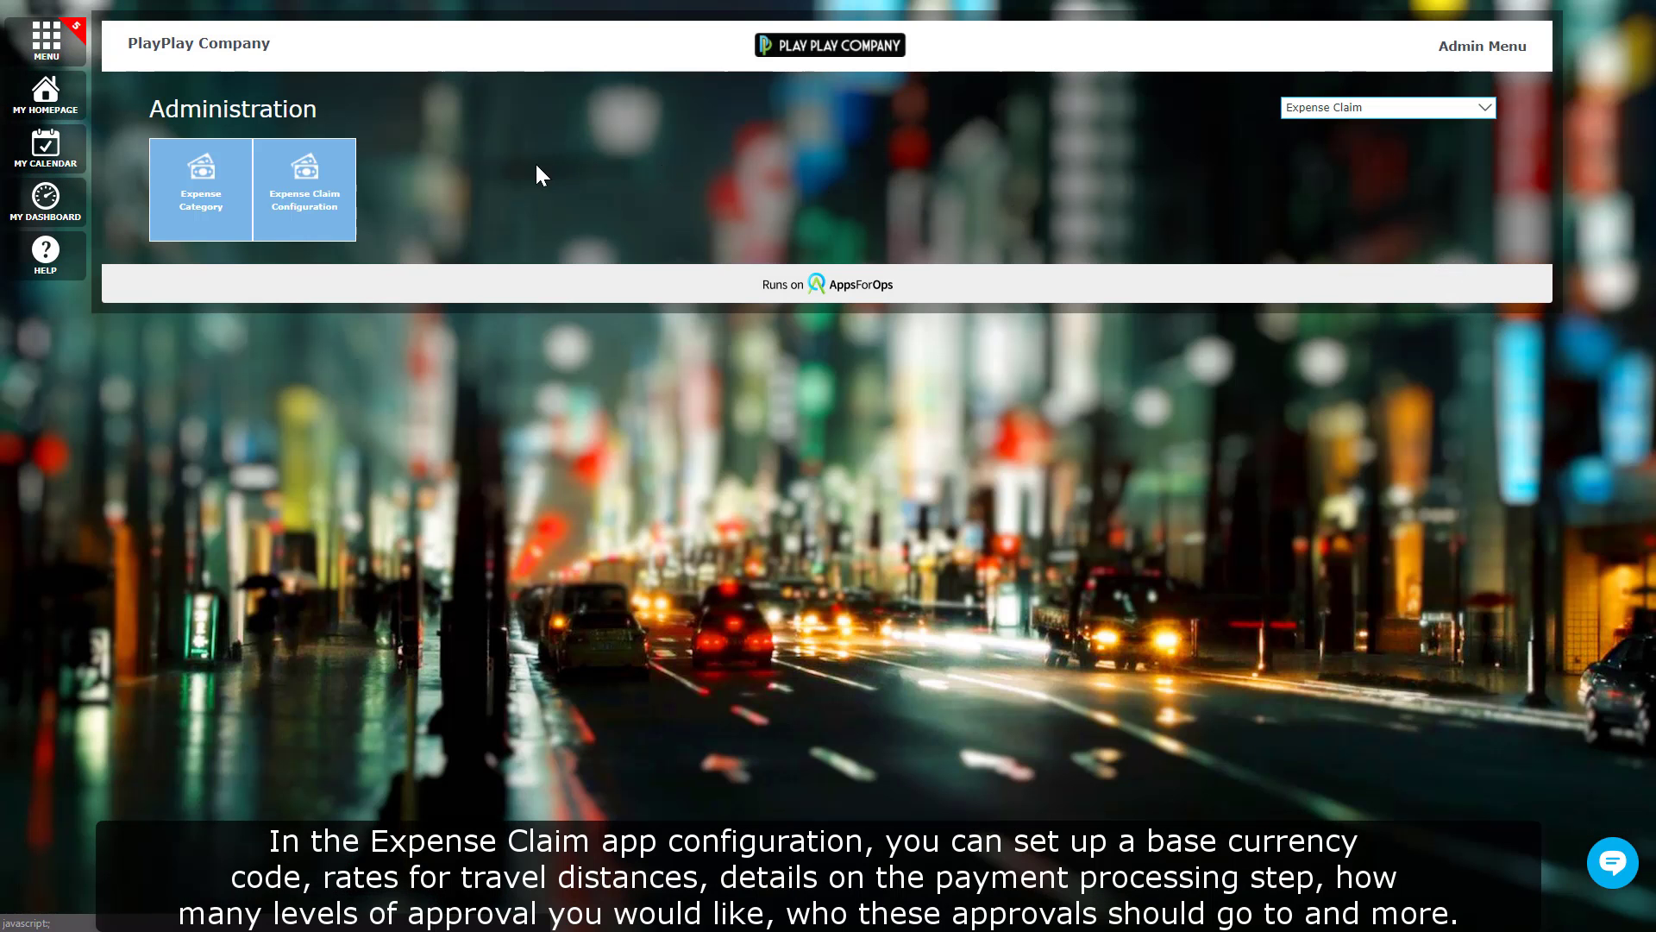
pyautogui.click(336, 210)
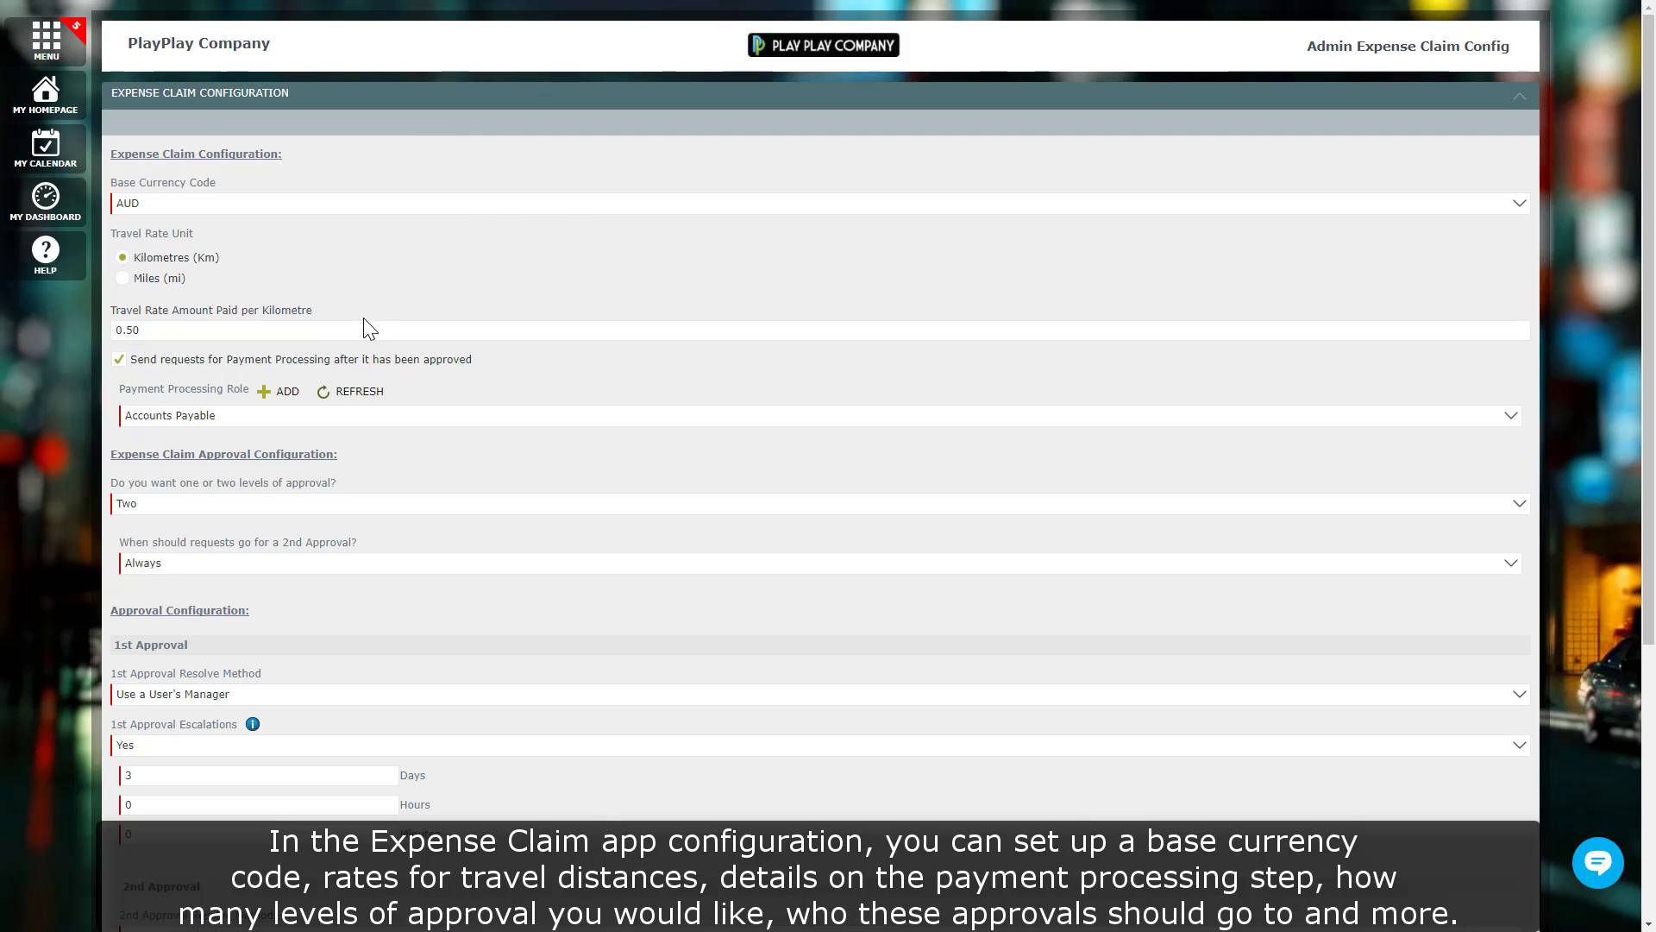
pyautogui.scroll(-4, 1181, 598)
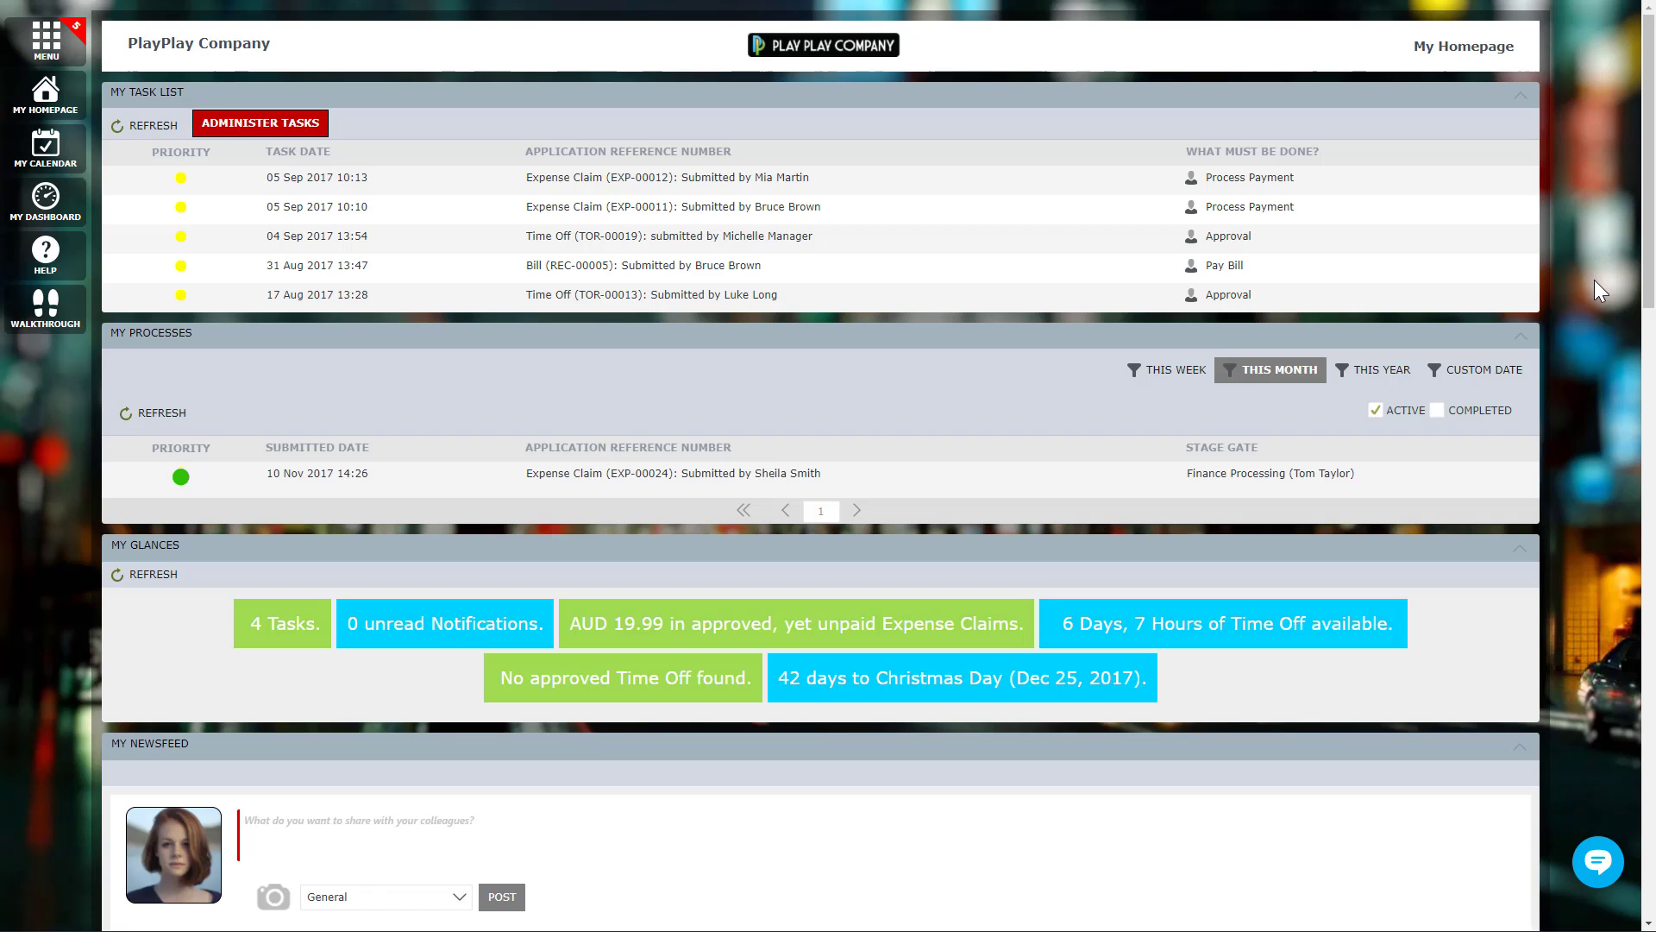
# Step: From the homepage, go to Administration, filter by Expense Claim, and open the Expense Category list
pyautogui.click(46, 39)
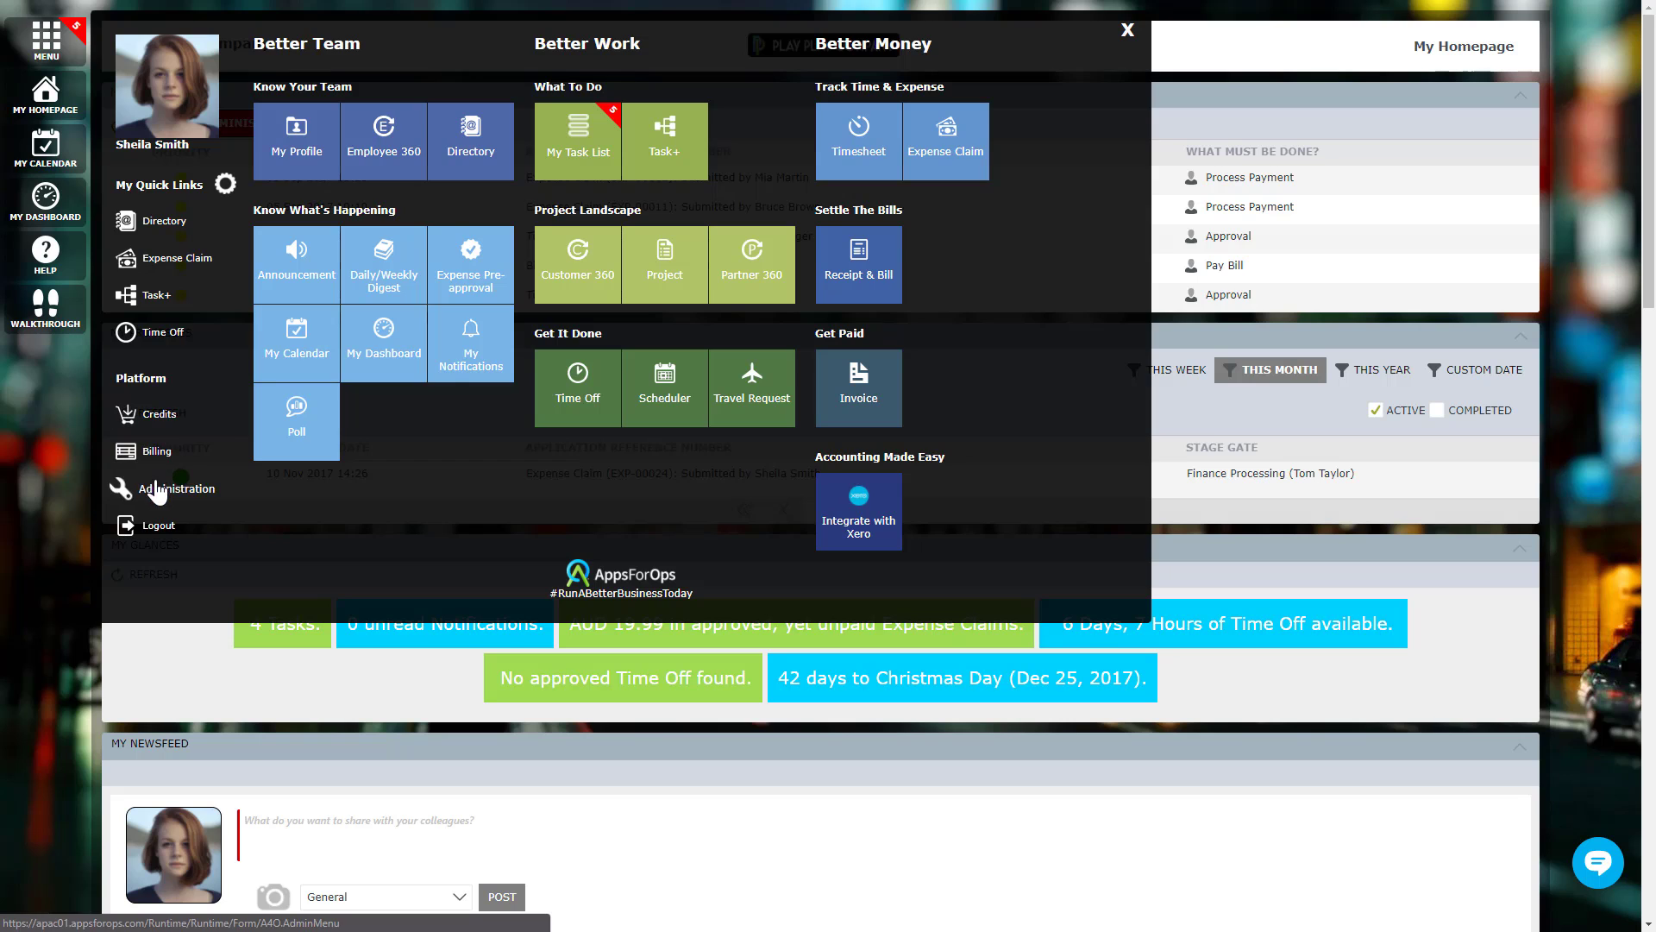
pyautogui.click(159, 482)
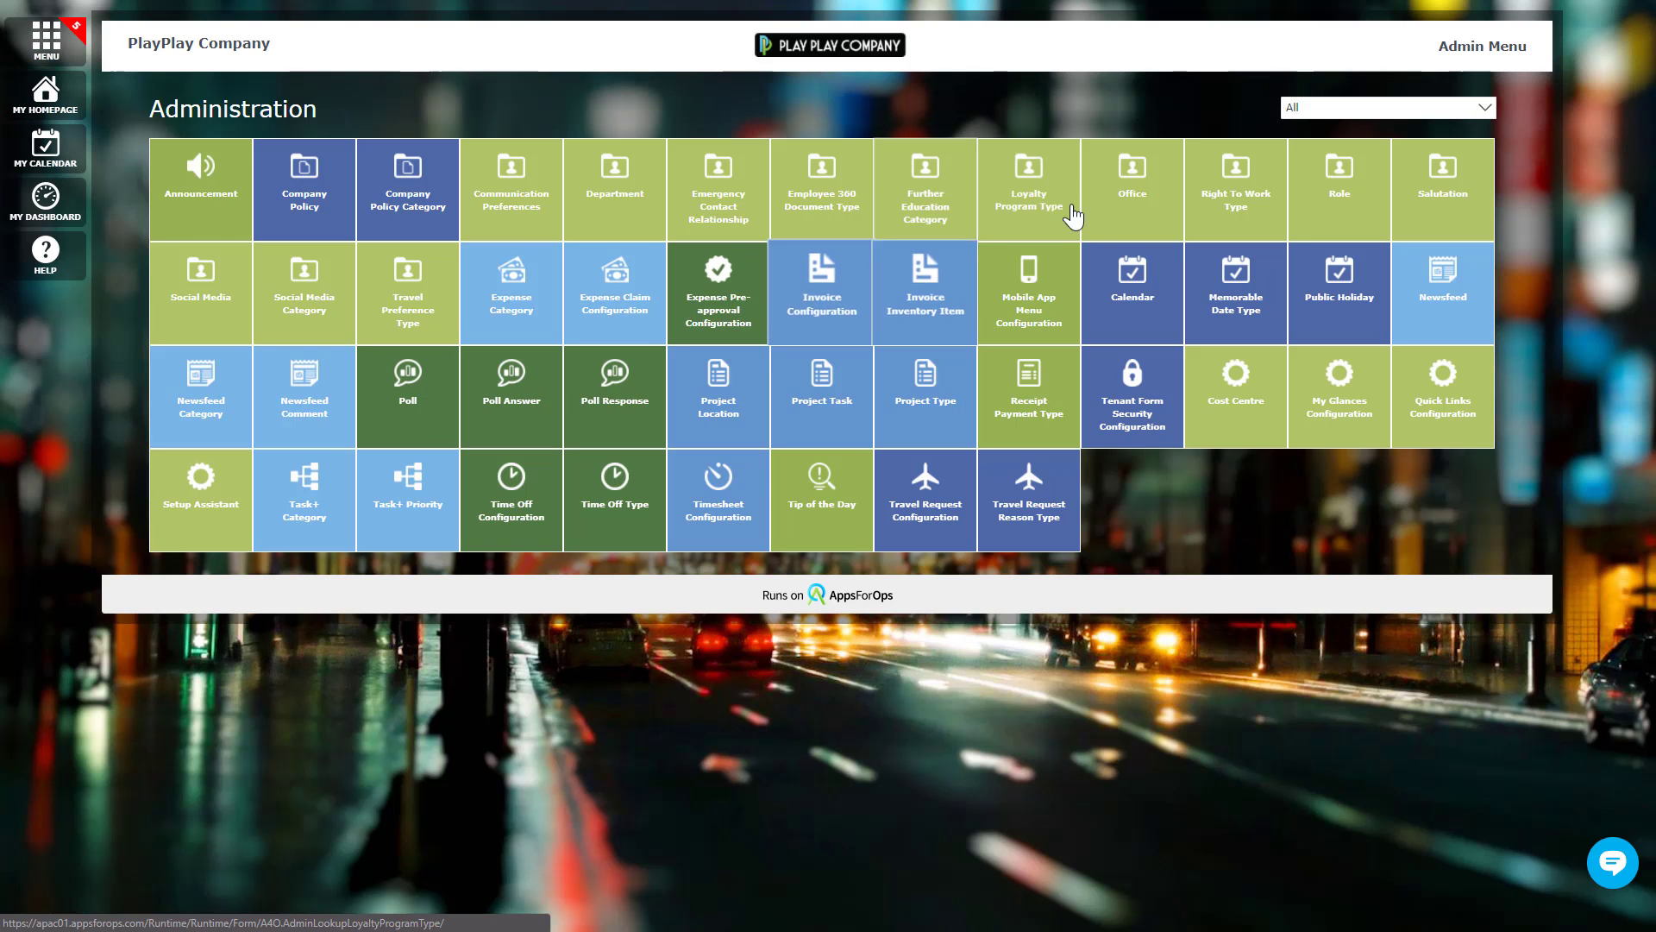
pyautogui.click(1323, 109)
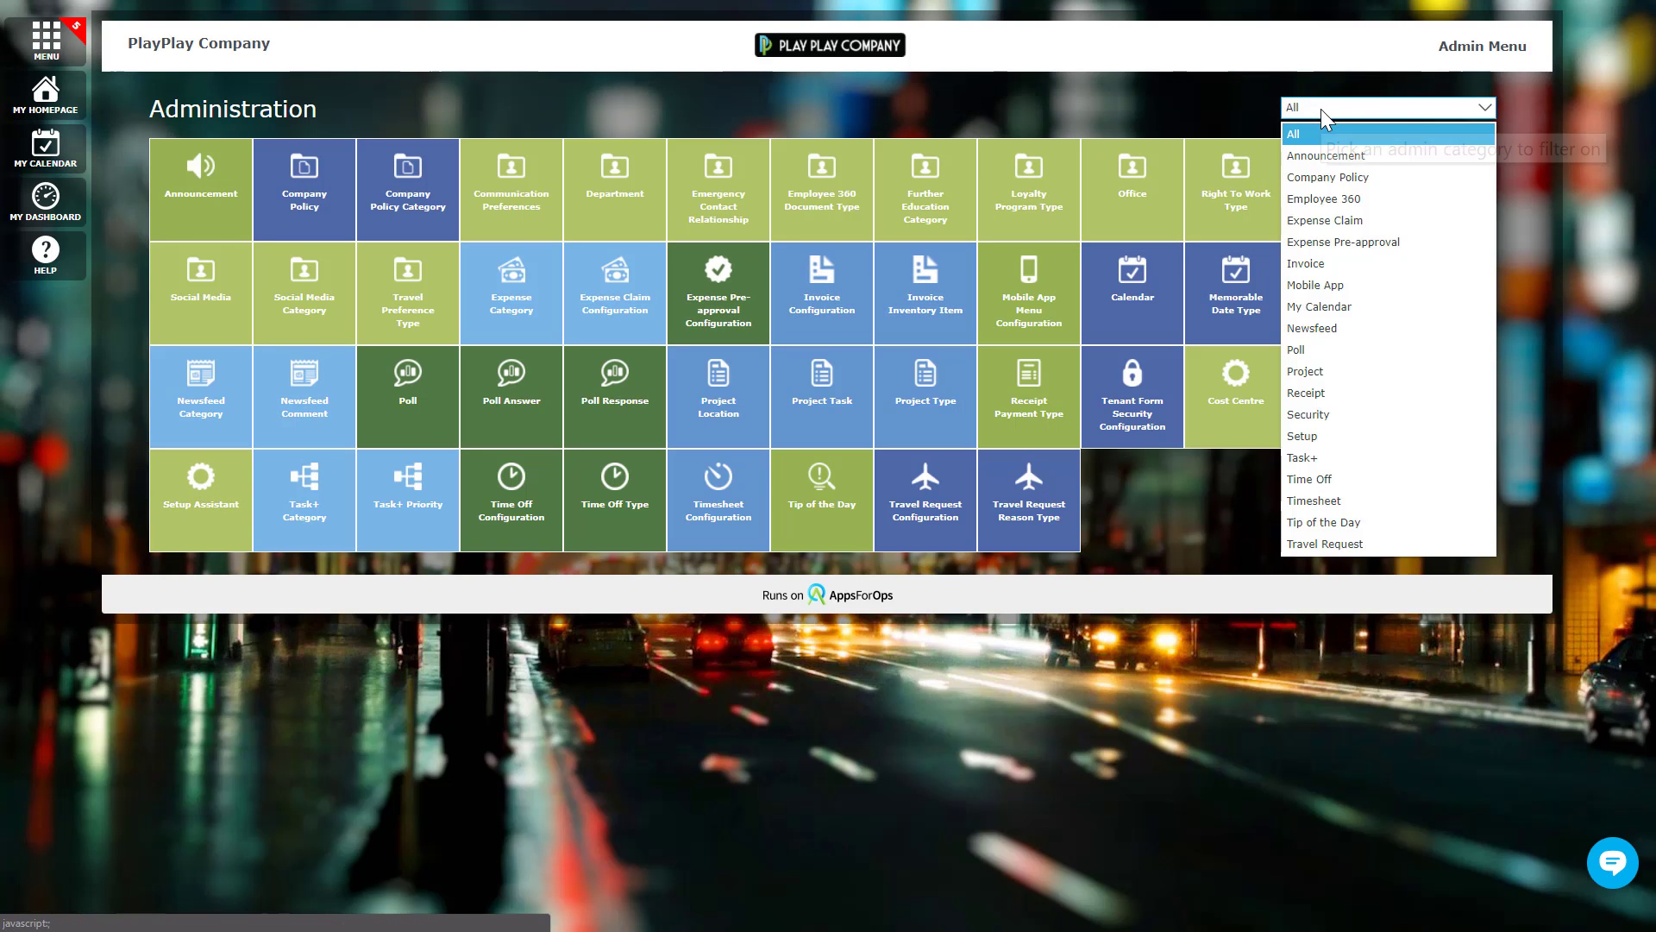
pyautogui.click(1354, 220)
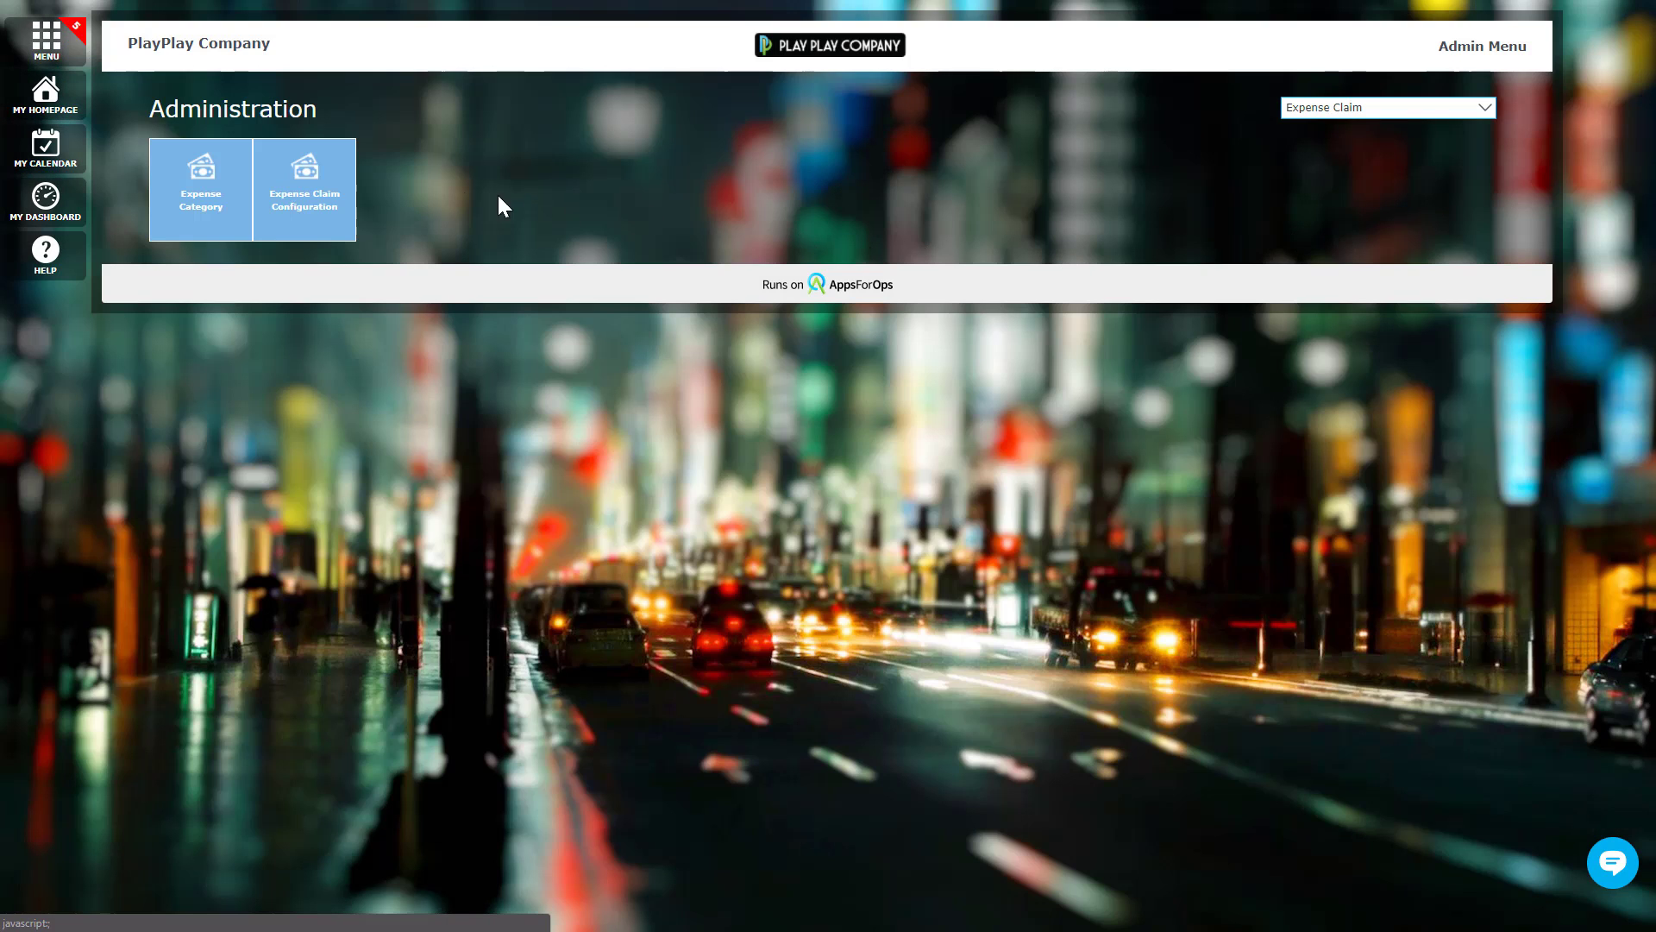
pyautogui.click(207, 197)
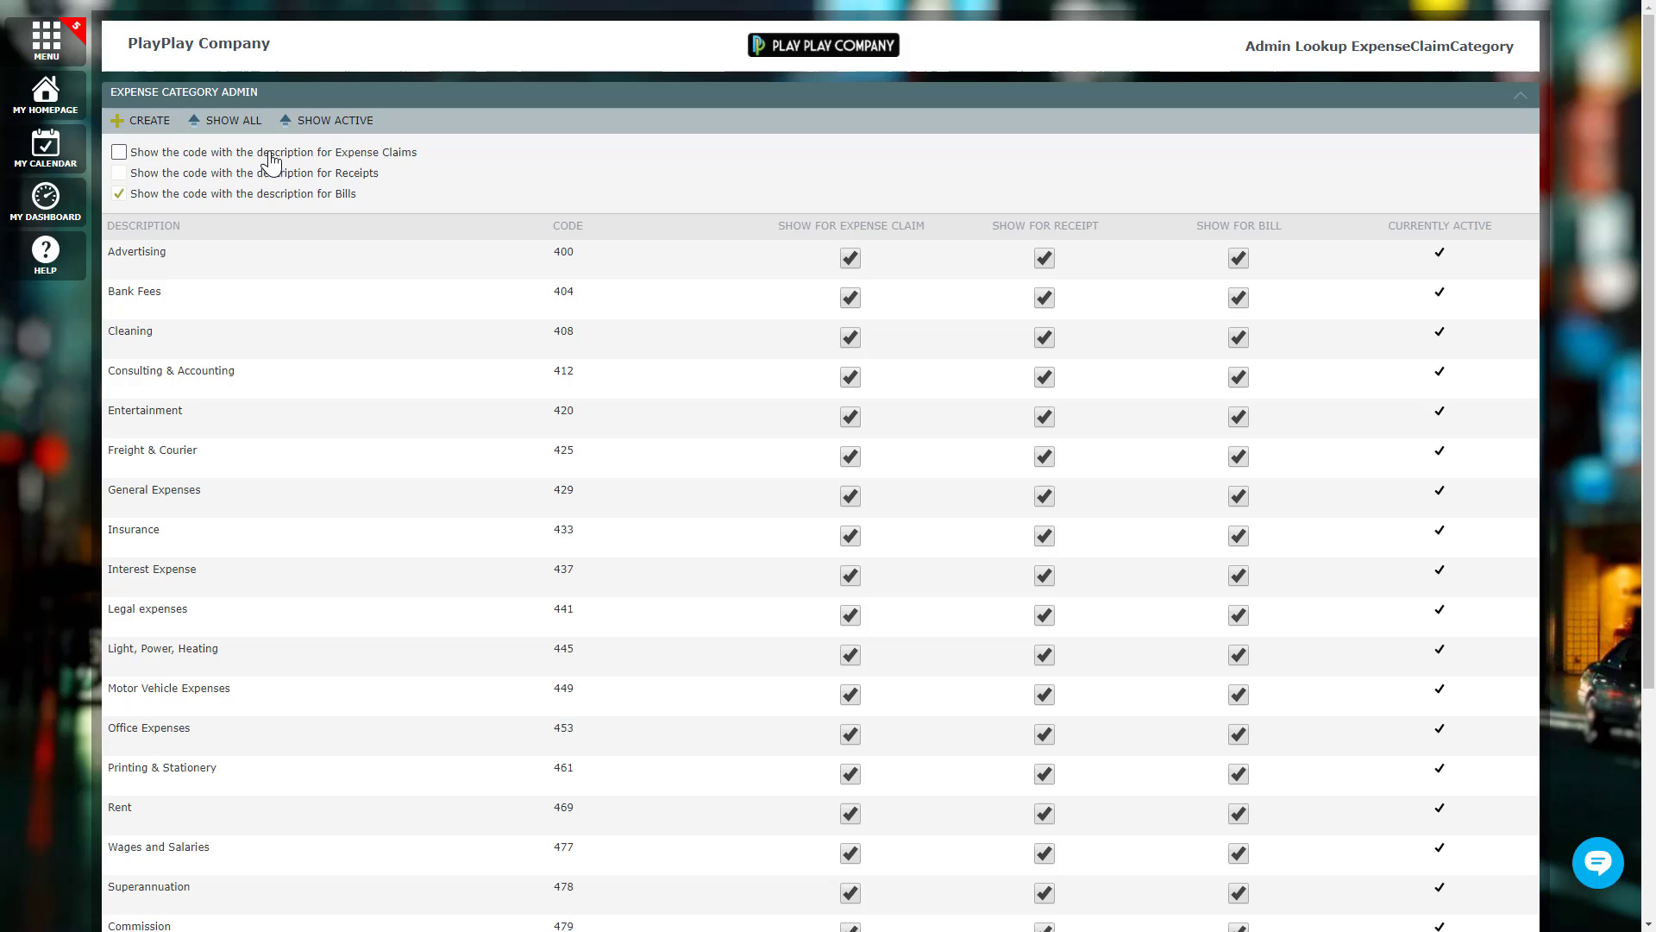
# Step: Toggle showing the code with the description for Expense Claims on and back off, and open the form for a new expense category
pyautogui.click(267, 153)
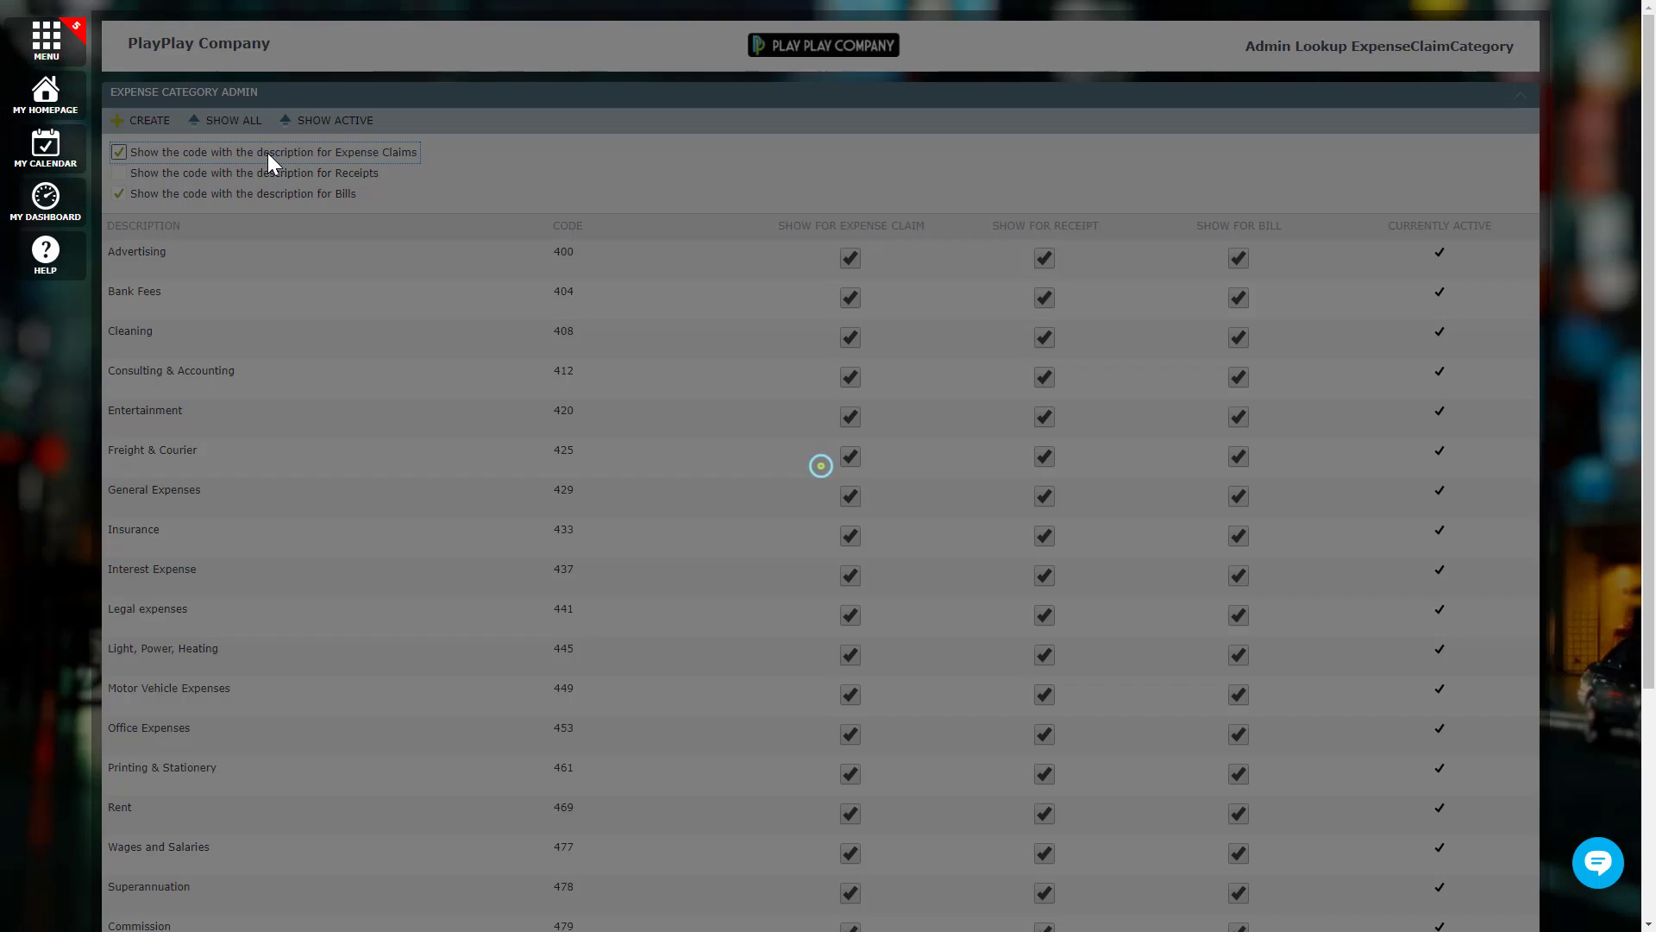
pyautogui.click(263, 158)
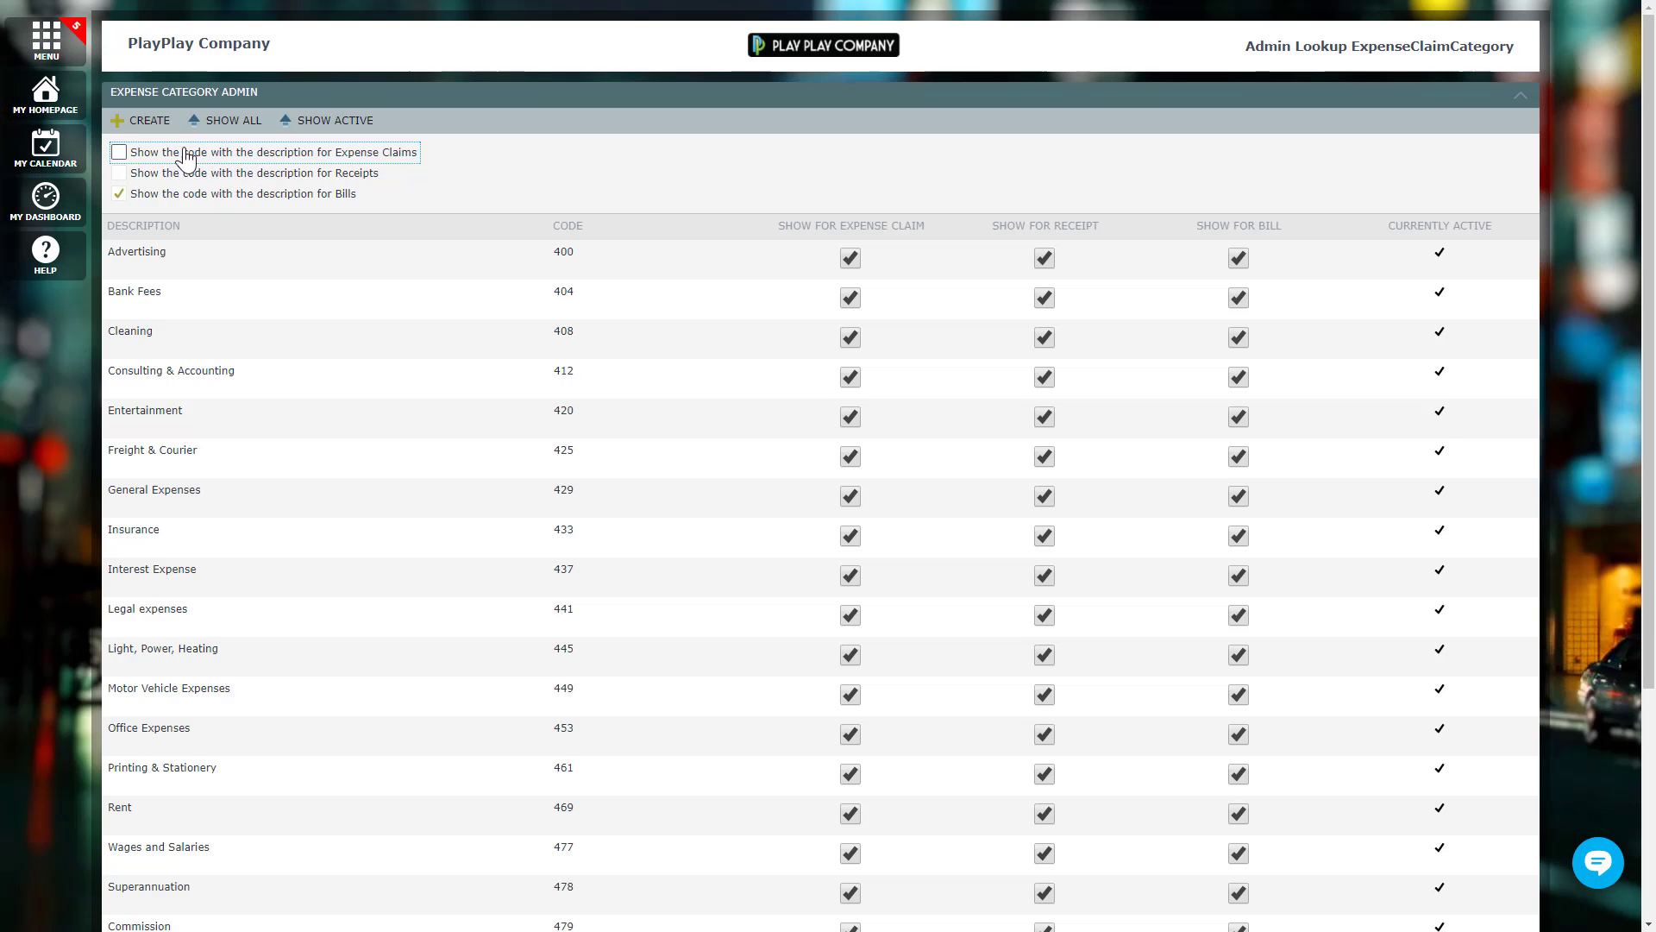
pyautogui.click(131, 120)
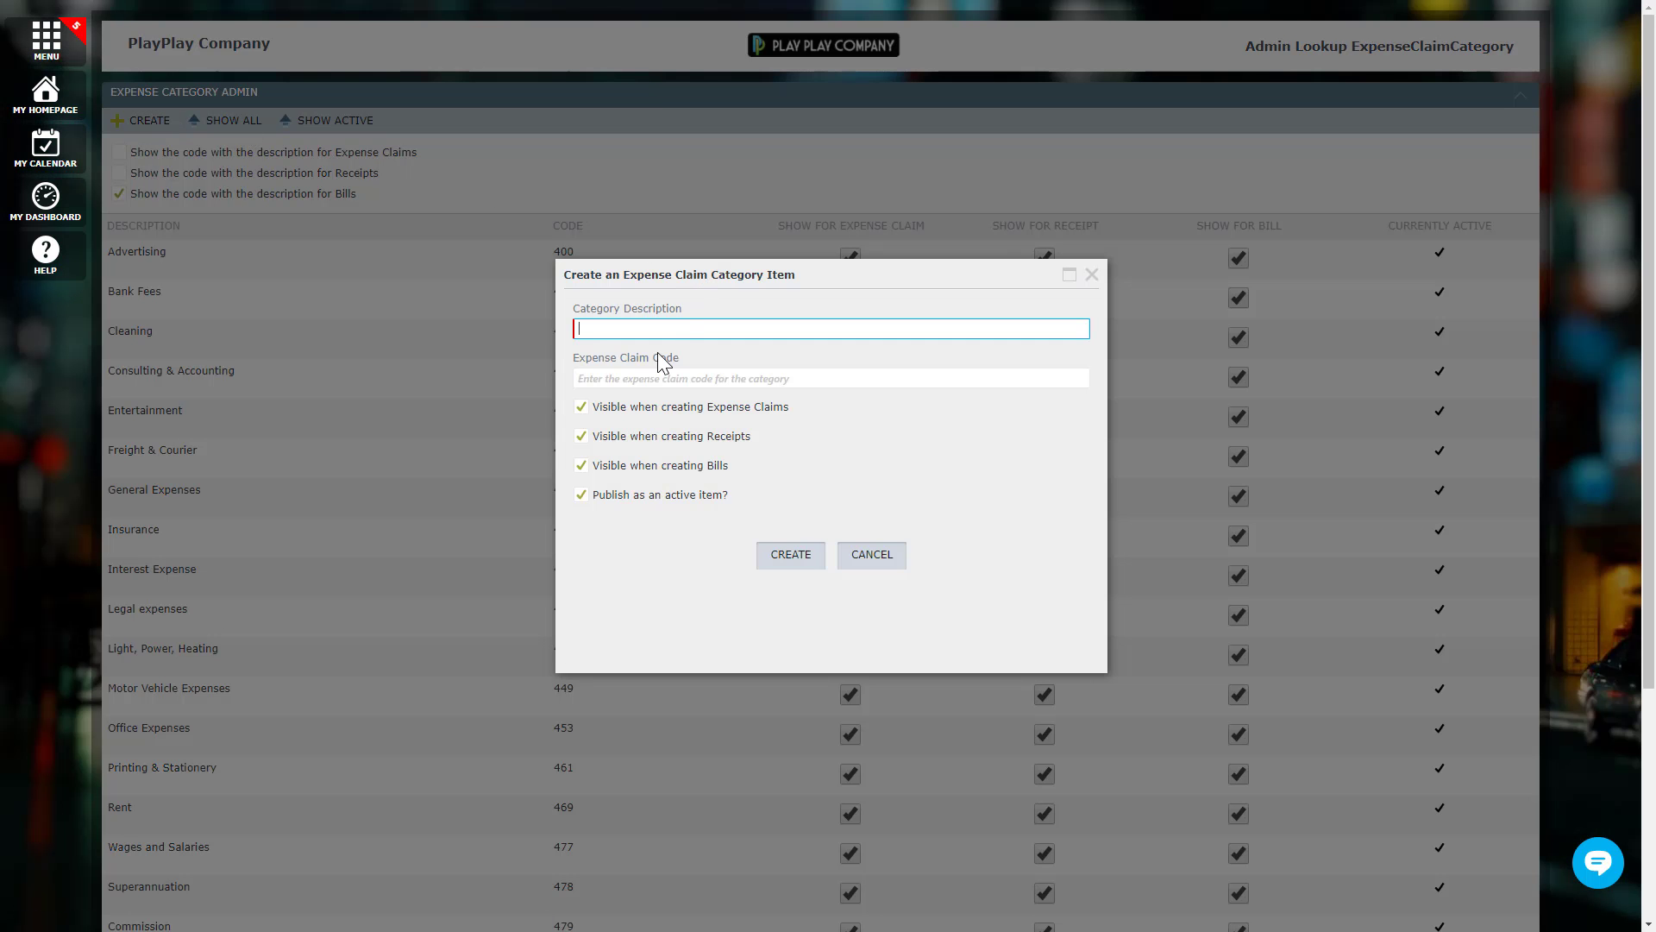